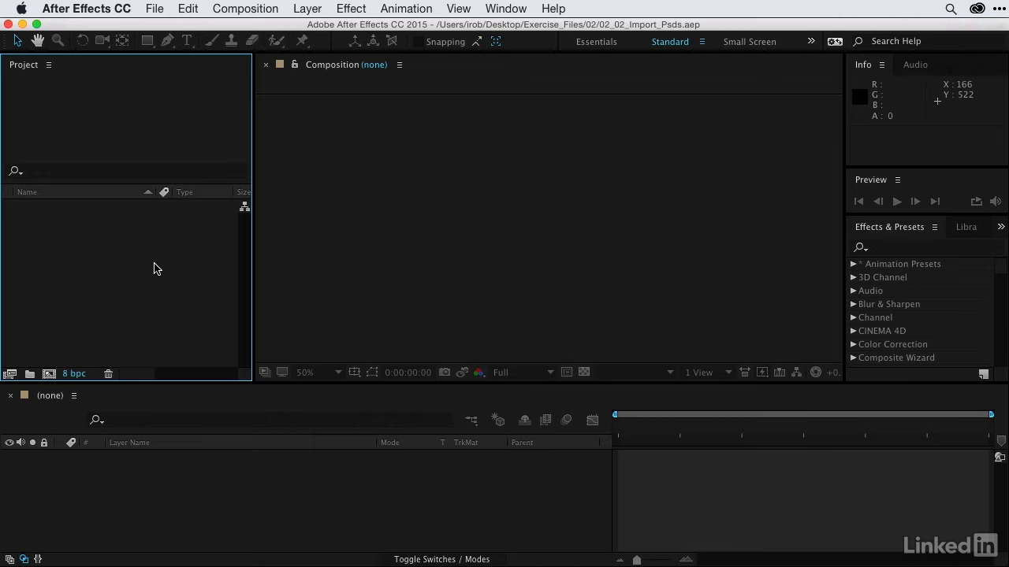
# - Choose 02_02_Extracted_AE.psd from the Assets/04_Psd folder for import as Composition - Retain Layer Sizes
pyautogui.doubleClick(154, 269)
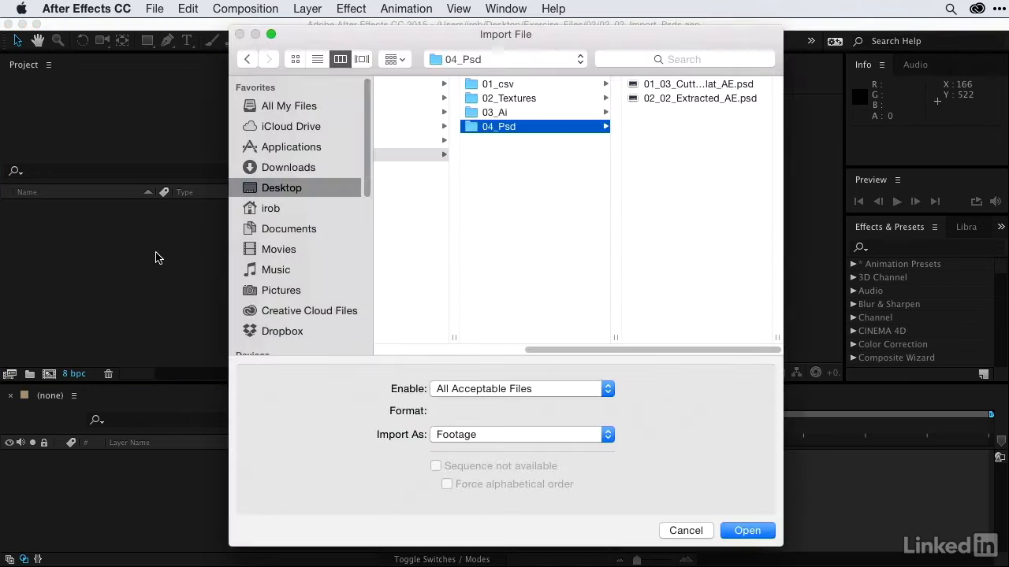
pyautogui.click(424, 158)
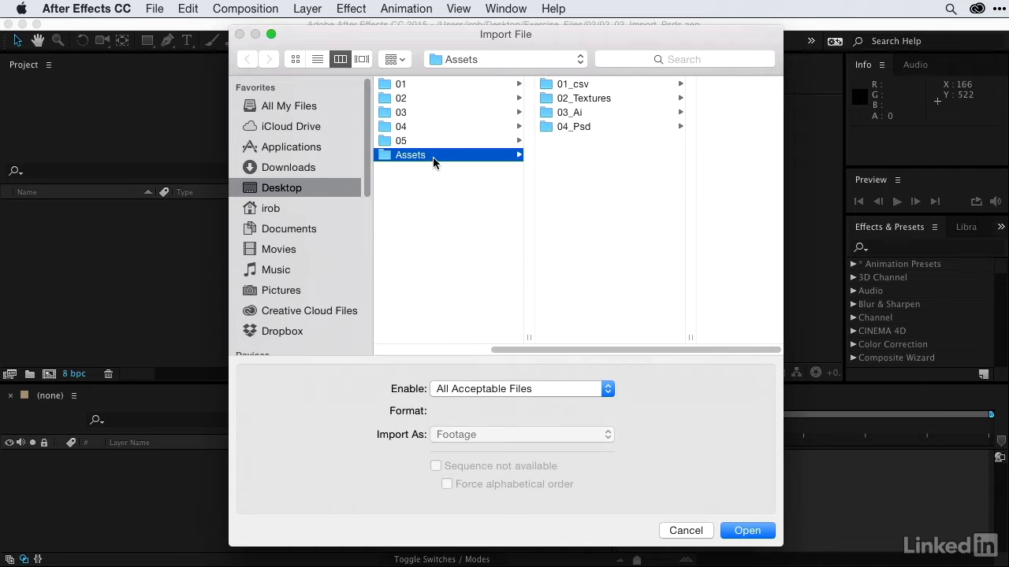
pyautogui.click(590, 129)
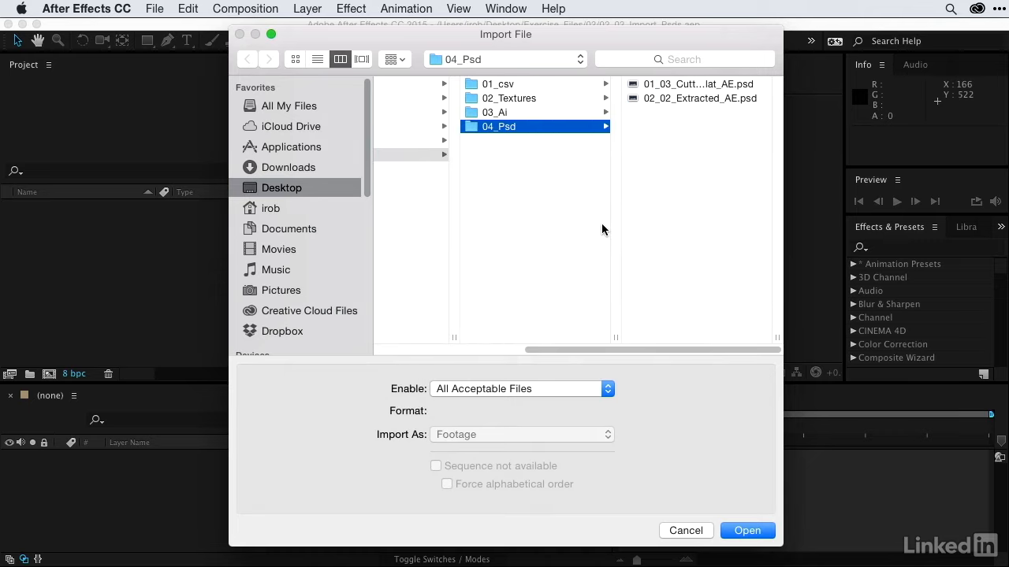
pyautogui.click(679, 98)
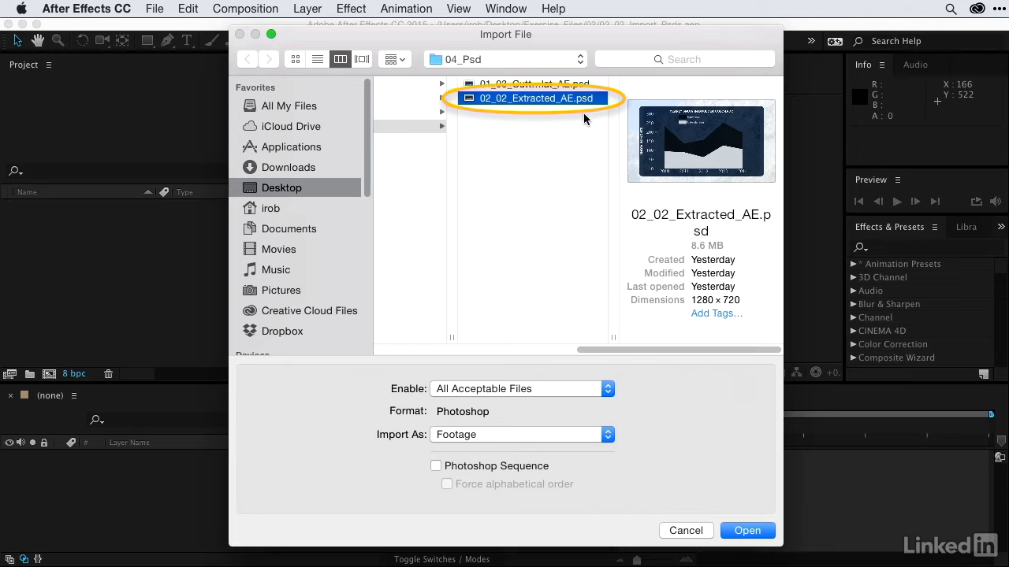
pyautogui.click(541, 434)
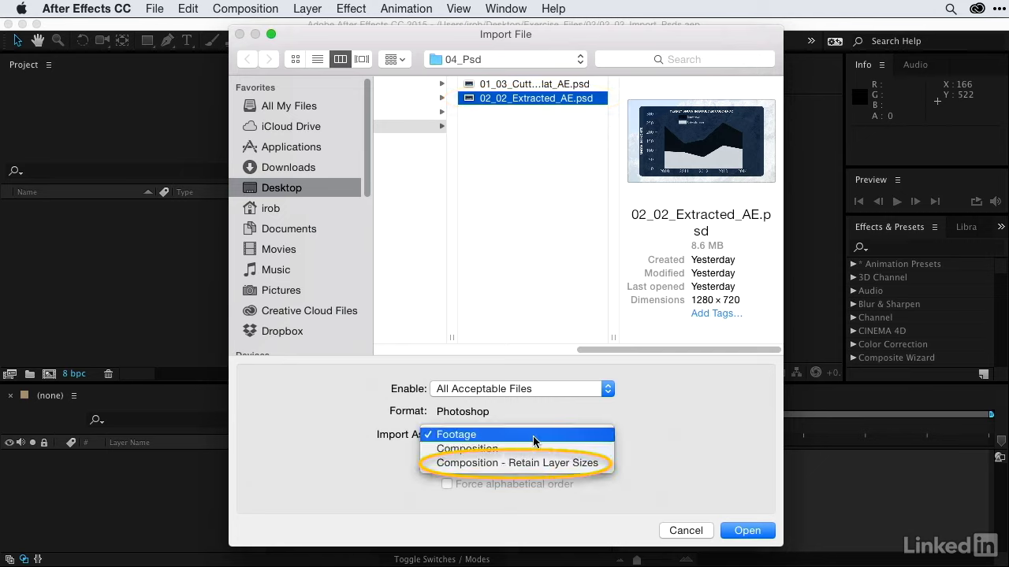
pyautogui.click(551, 464)
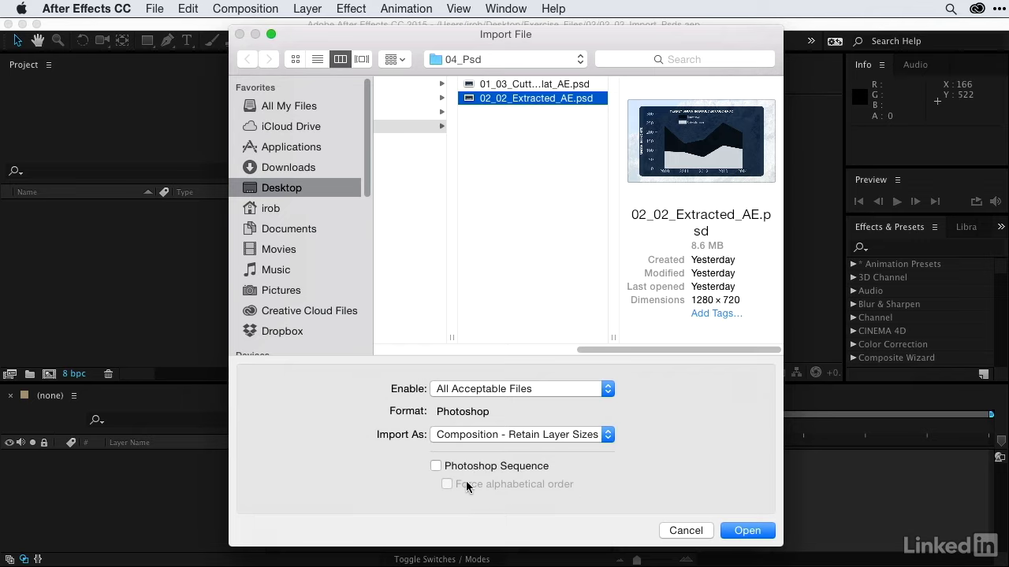
pyautogui.click(750, 530)
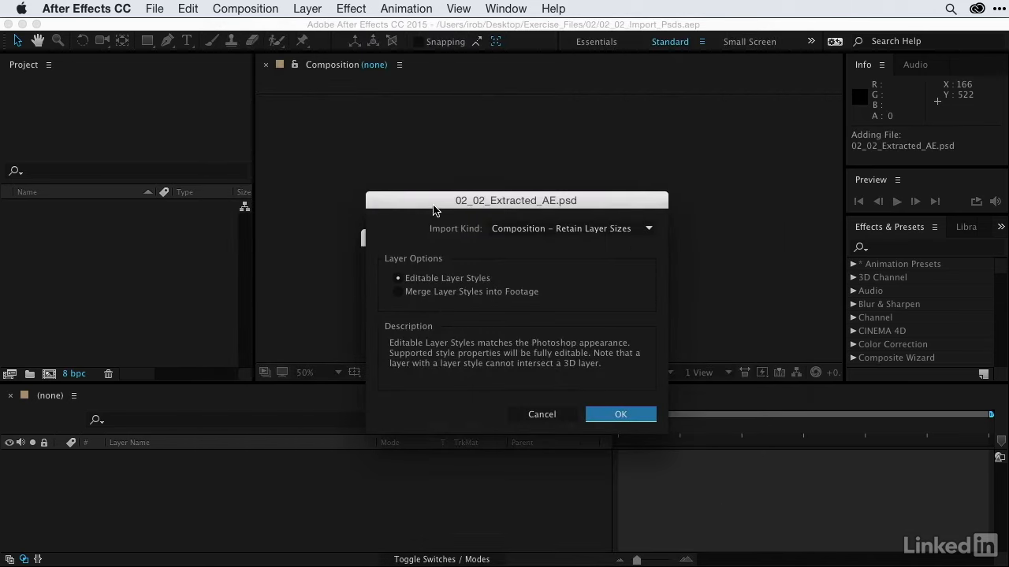
# - Complete the PSD import with Composition - Retain Layer Sizes as the import kind and Editable Layer Styles
pyautogui.click(509, 229)
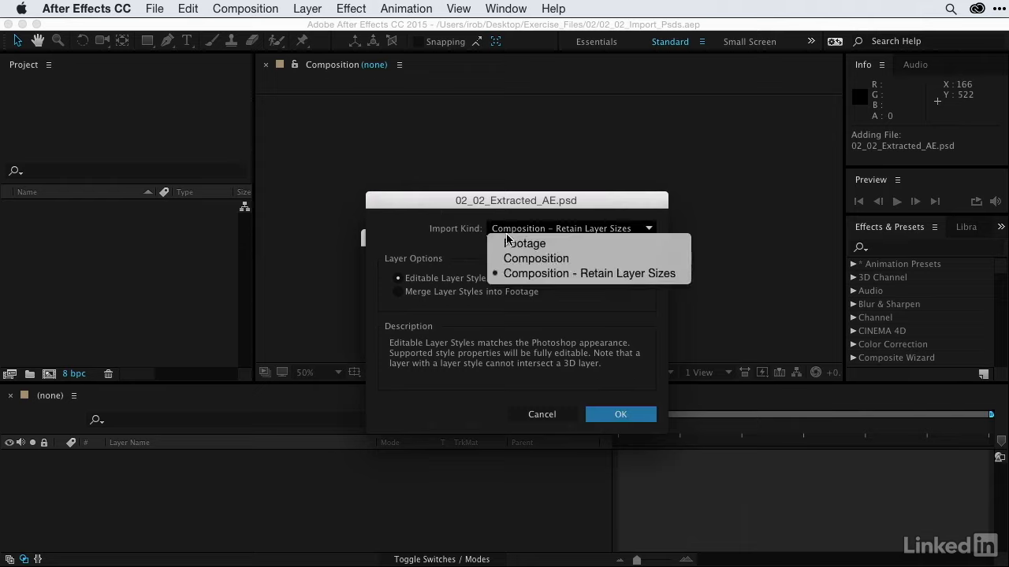
pyautogui.click(518, 274)
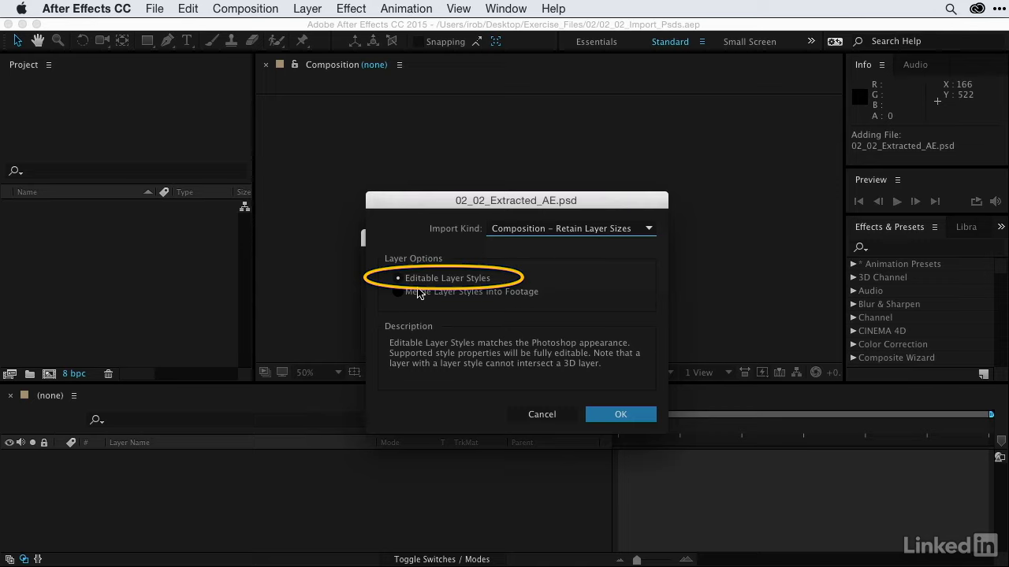
pyautogui.click(610, 418)
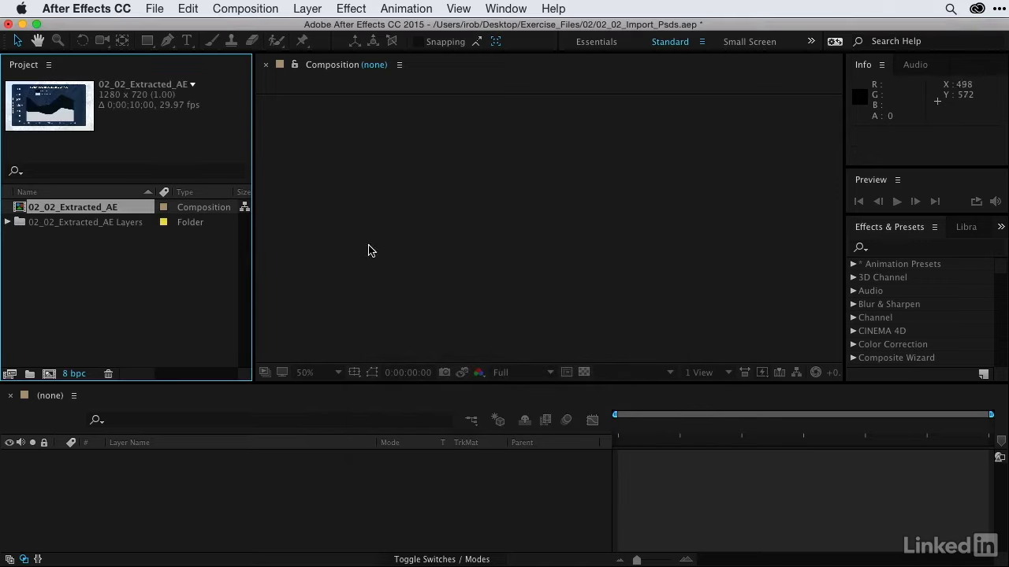
# - Examine the individual Photoshop layers inside the 02_02_Extracted_AE Layers folder, then collapse the folder
pyautogui.click(7, 222)
pyautogui.click(35, 237)
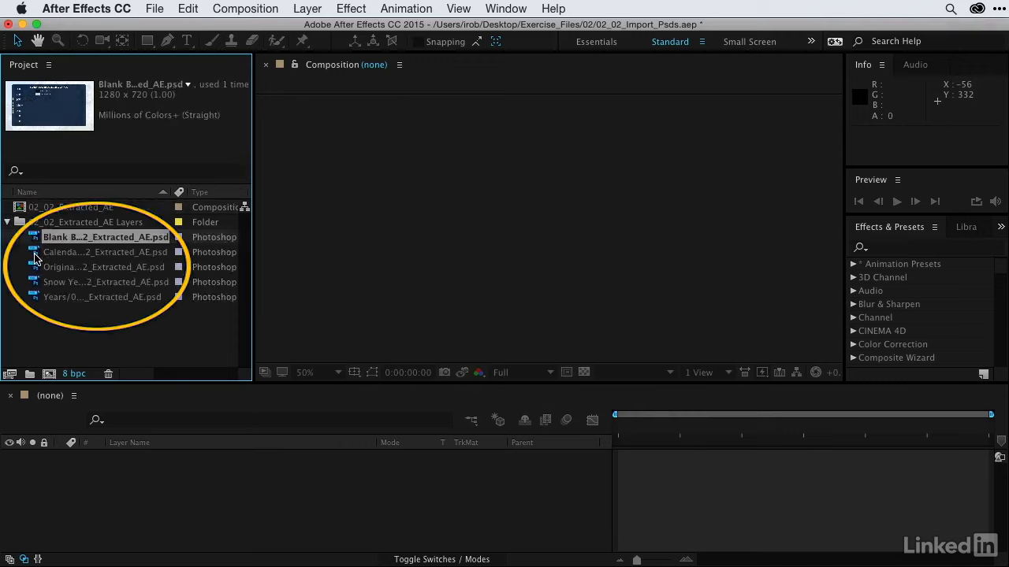
pyautogui.click(35, 253)
pyautogui.click(36, 268)
pyautogui.click(36, 283)
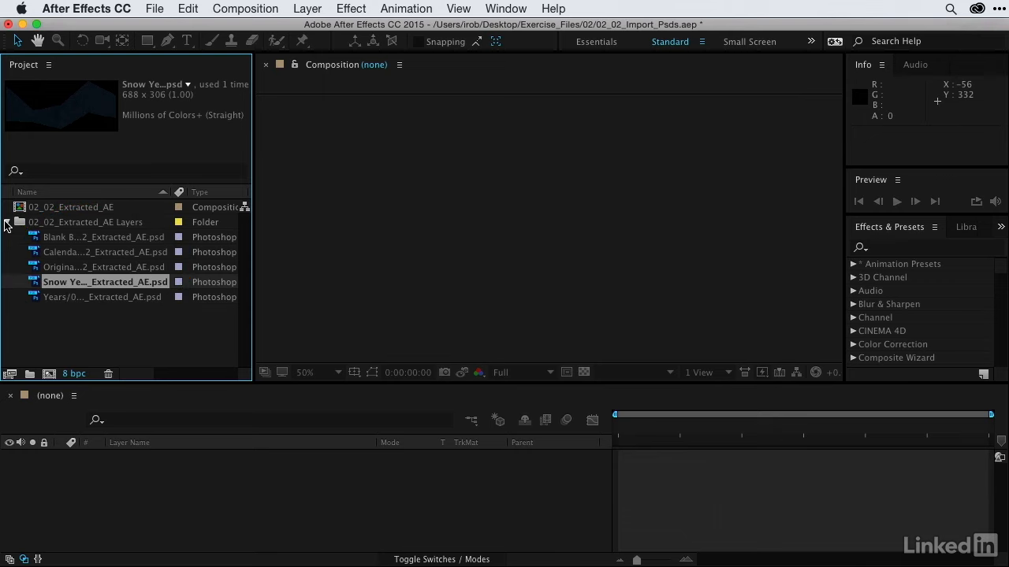
pyautogui.click(6, 223)
# - Open the 02_02_Extracted_AE composition and check the extents of its Snow Year, Calendar Year and Years layers
pyautogui.doubleClick(20, 207)
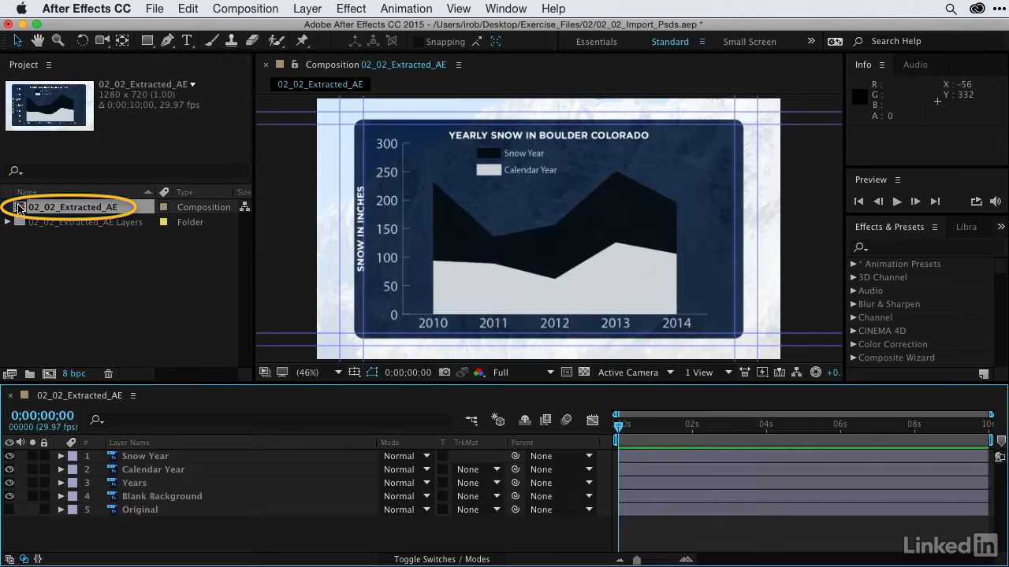
pyautogui.click(126, 457)
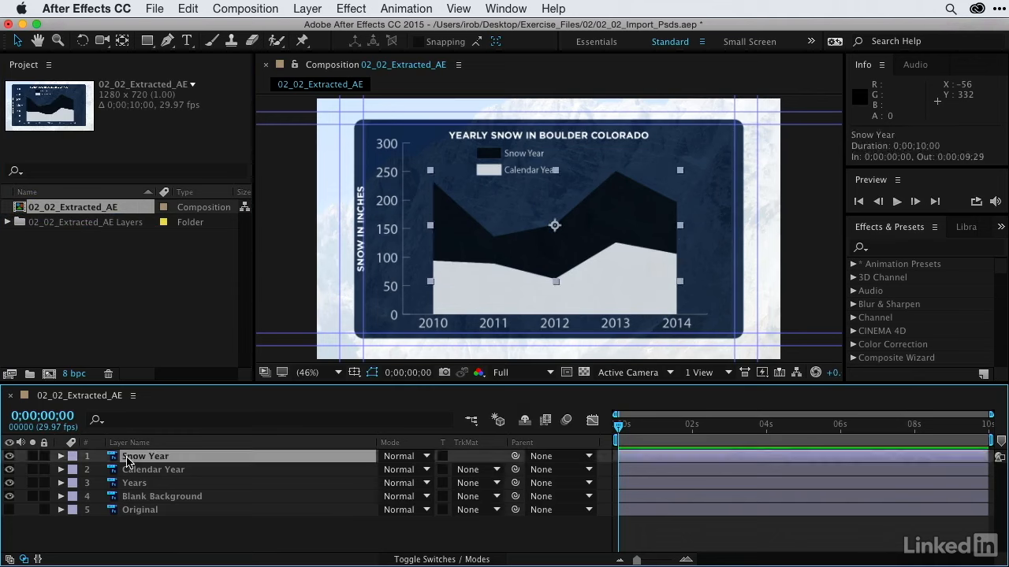
pyautogui.click(130, 470)
pyautogui.click(130, 483)
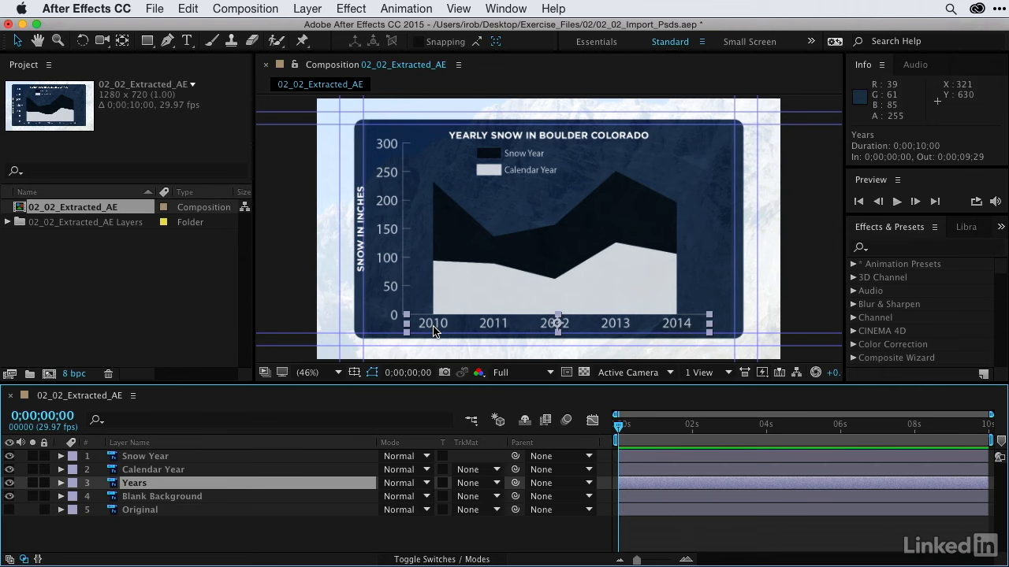
# - Check the Snow Year layer by toggling its visibility, and open its original file for editing in Photoshop
pyautogui.click(150, 458)
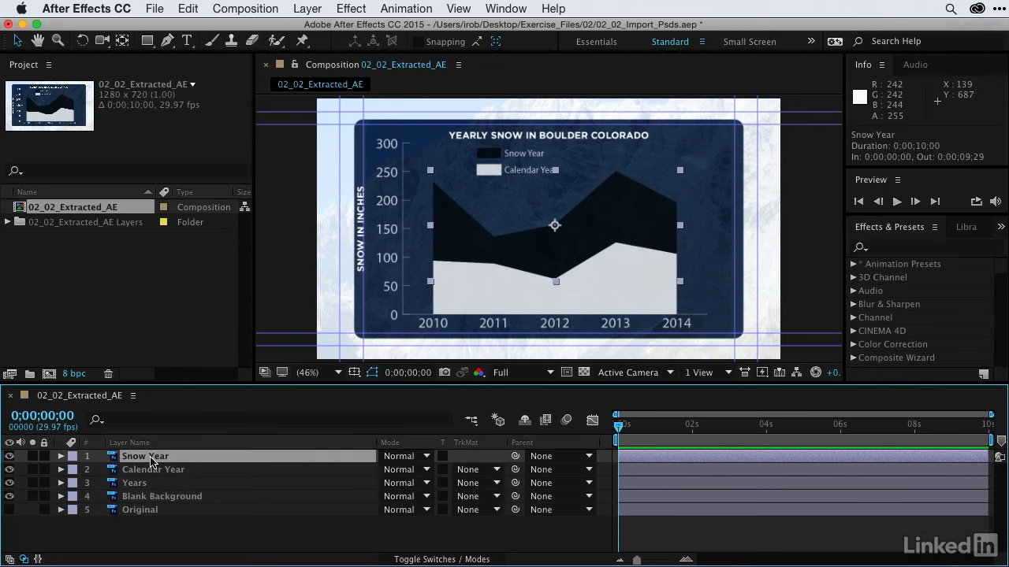
pyautogui.click(9, 456)
pyautogui.click(9, 456)
pyautogui.click(10, 457)
pyautogui.press('super+e')
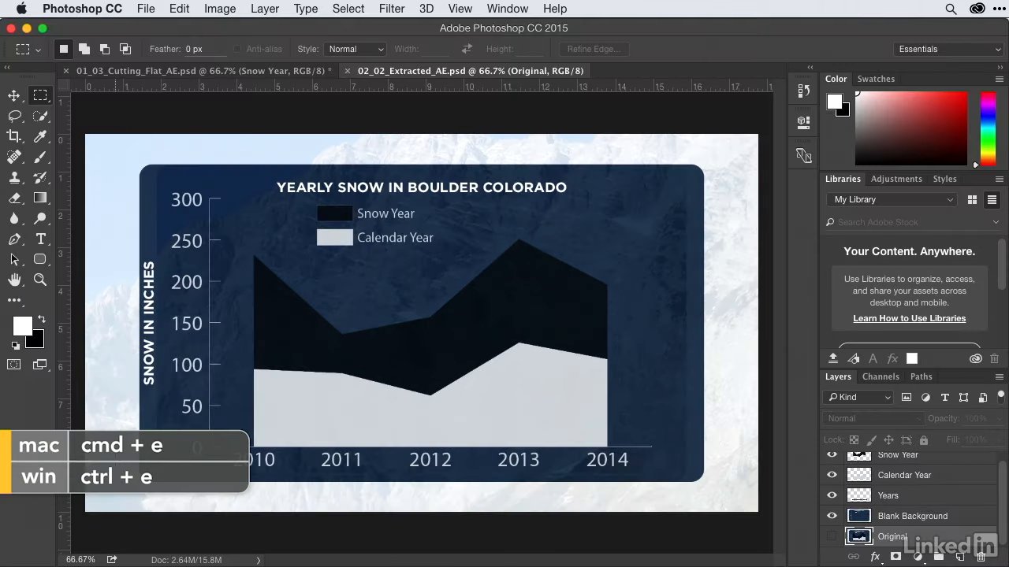
# - Close 01_03_Cutting_Flat_AE.psd without saving changes and reset the Essentials workspace
pyautogui.click(66, 72)
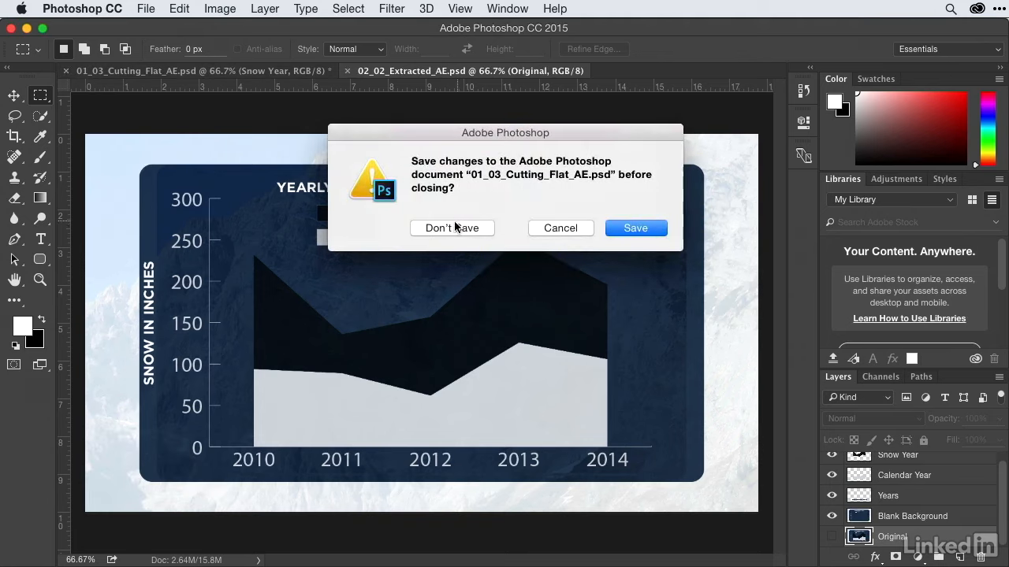
pyautogui.click(455, 223)
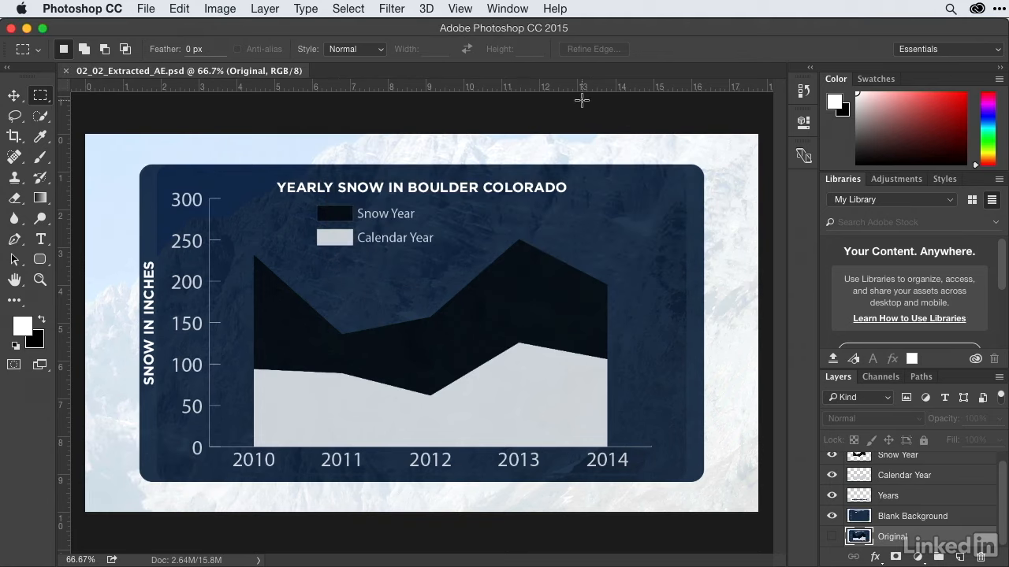
pyautogui.click(920, 52)
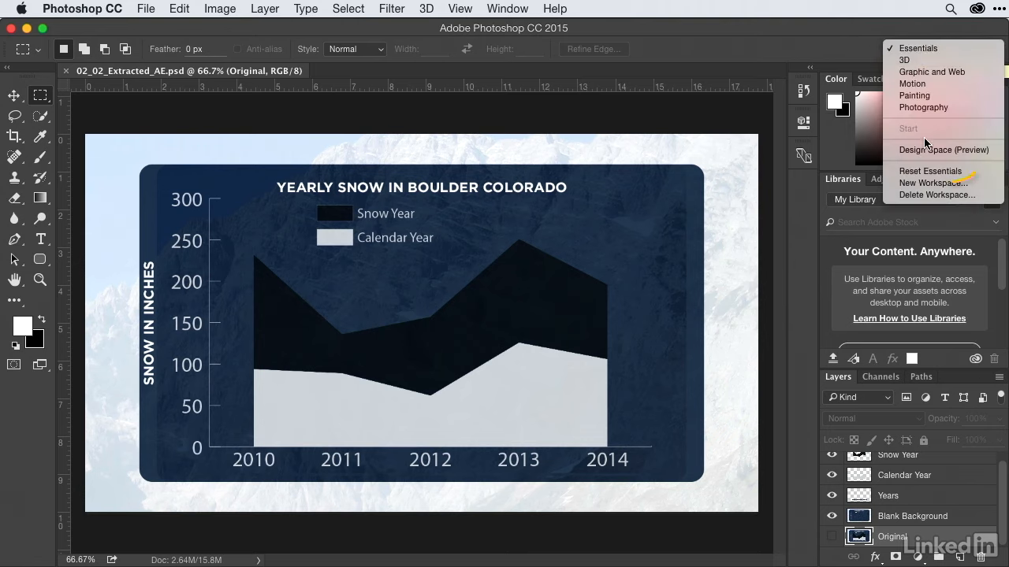
pyautogui.click(922, 171)
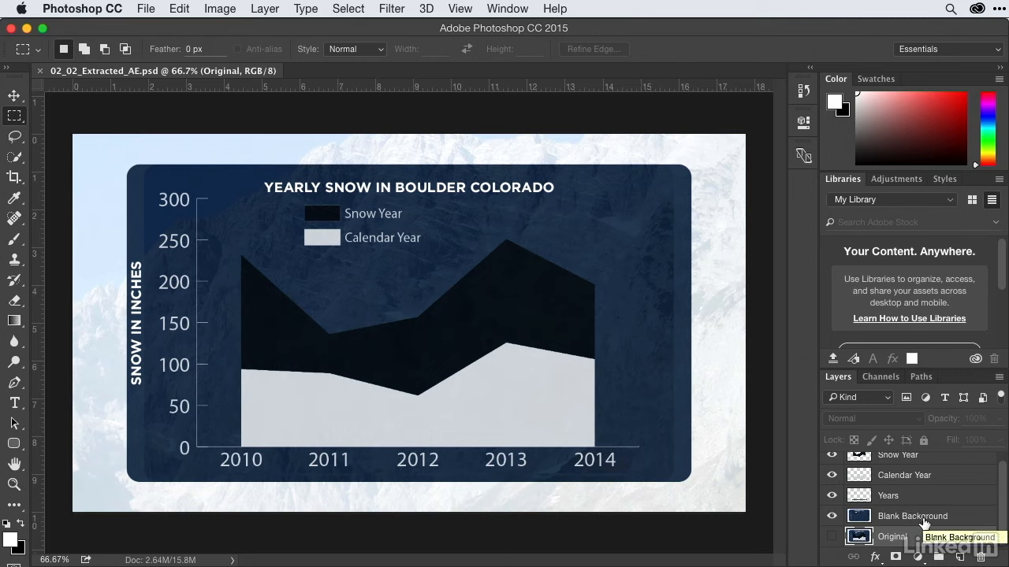
# - Check what the Snow Year and Calendar Year layers contain by hiding and showing each one
pyautogui.scroll(1, 923, 524)
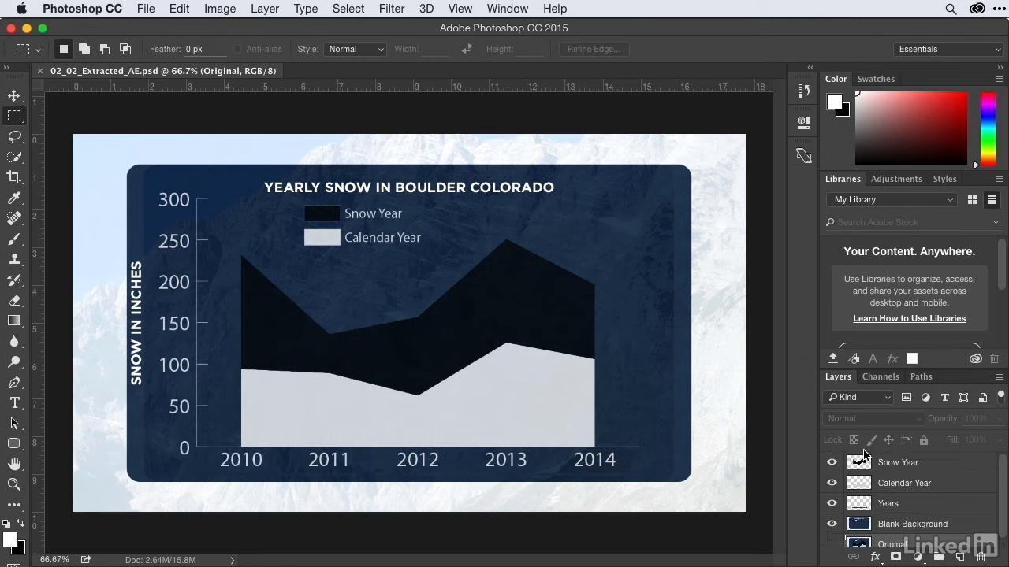
pyautogui.click(832, 464)
pyautogui.click(832, 464)
pyautogui.click(832, 483)
pyautogui.click(832, 483)
# - Add a Color Overlay style to the Snow Year layer, using dark blue #1b375c sampled from the chart's background panel
pyautogui.click(892, 465)
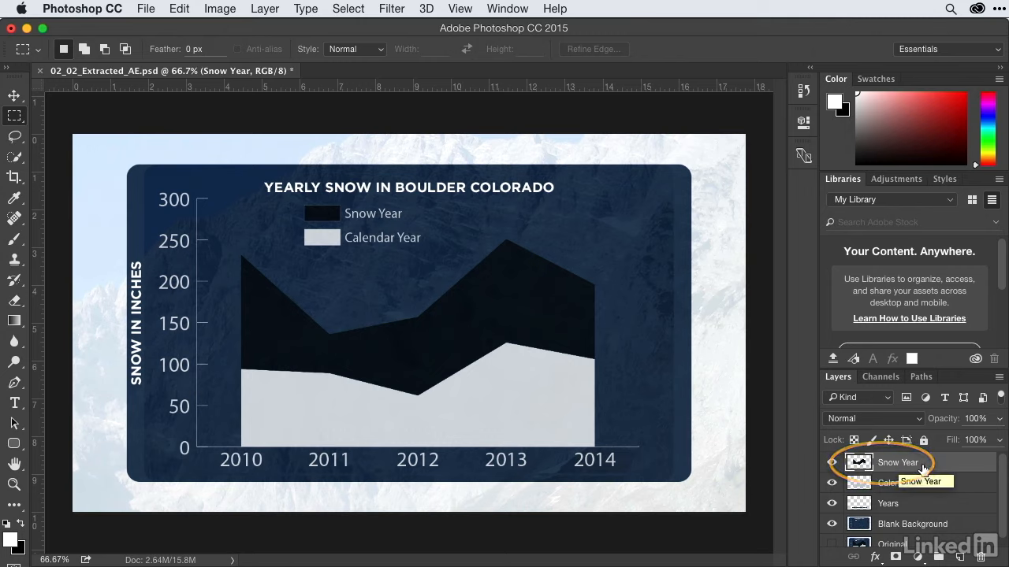
pyautogui.click(874, 557)
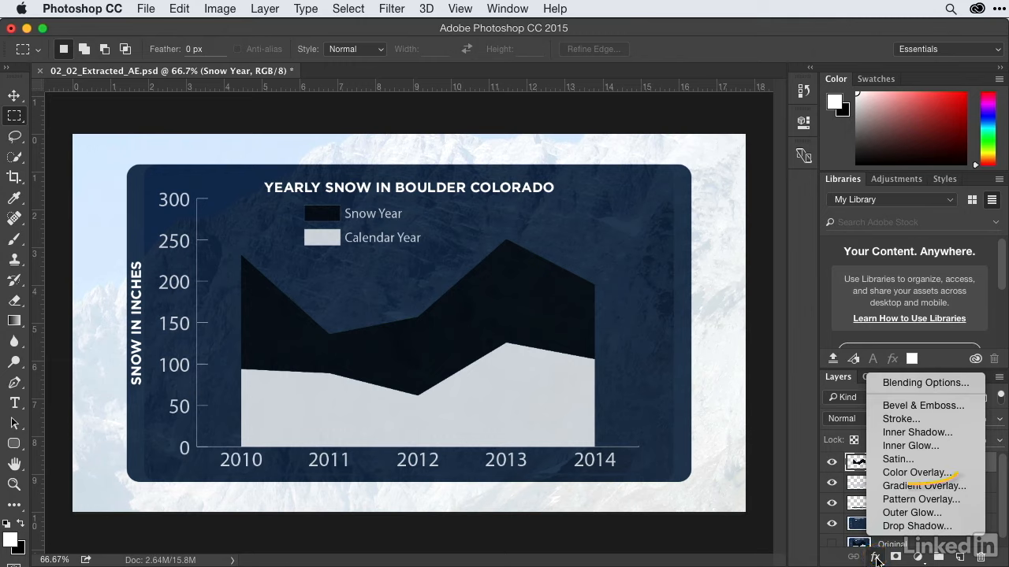
pyautogui.click(942, 471)
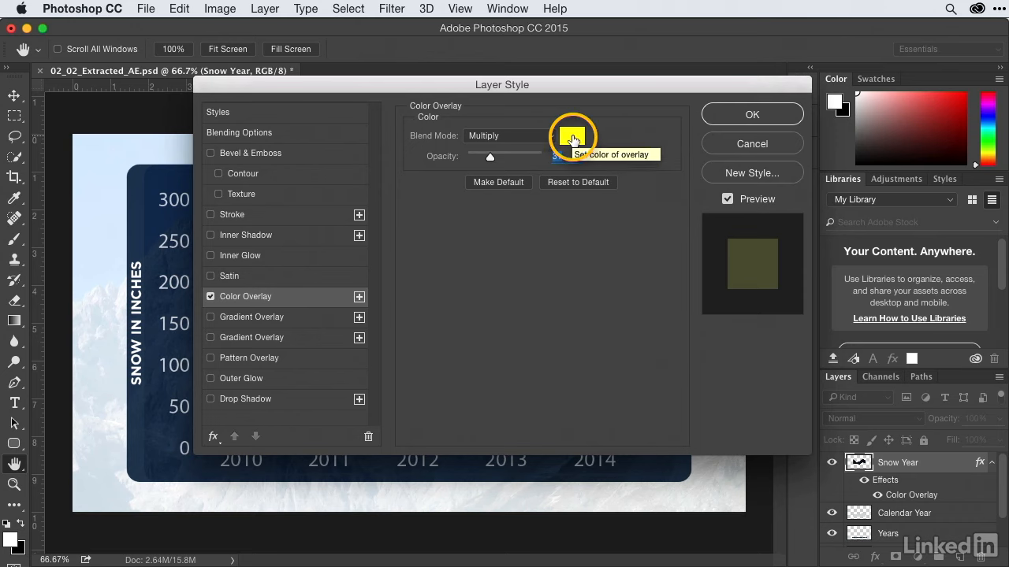
pyautogui.click(572, 136)
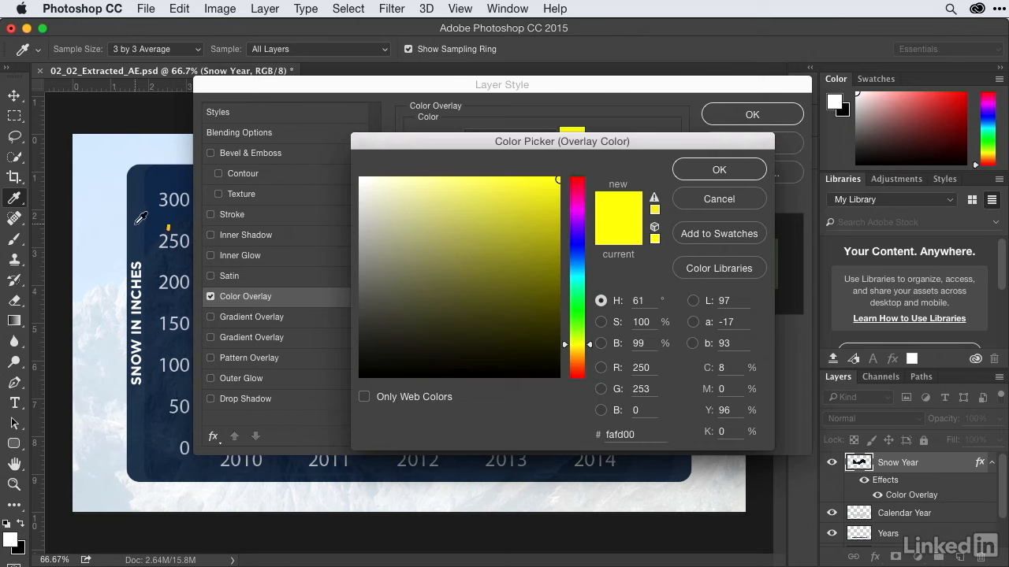
pyautogui.click(140, 219)
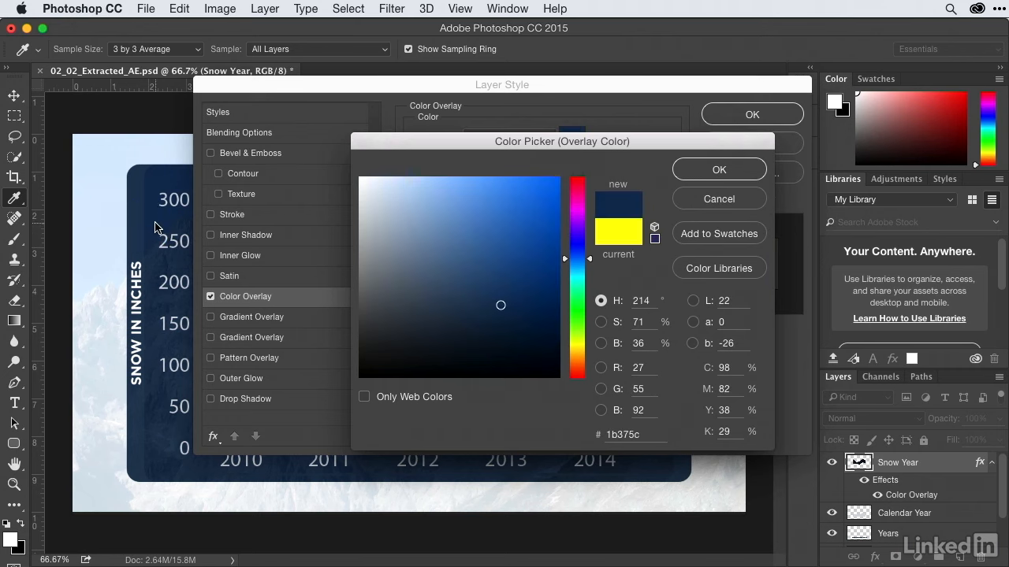
pyautogui.click(719, 170)
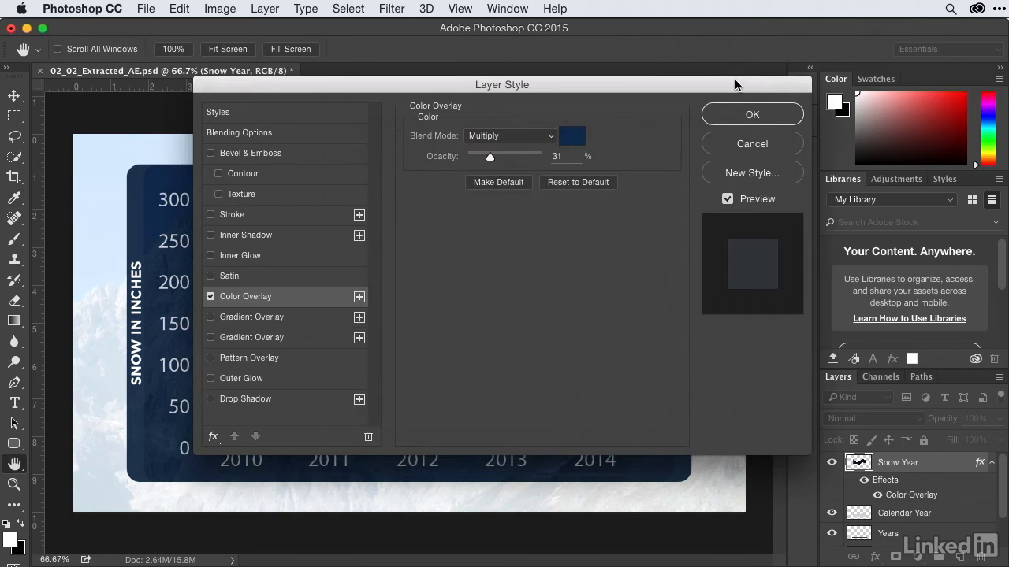
# - Try the Snow Year color overlay in Normal blend mode at 57% opacity
pyautogui.moveTo(735, 84); pyautogui.dragTo(862, 40)
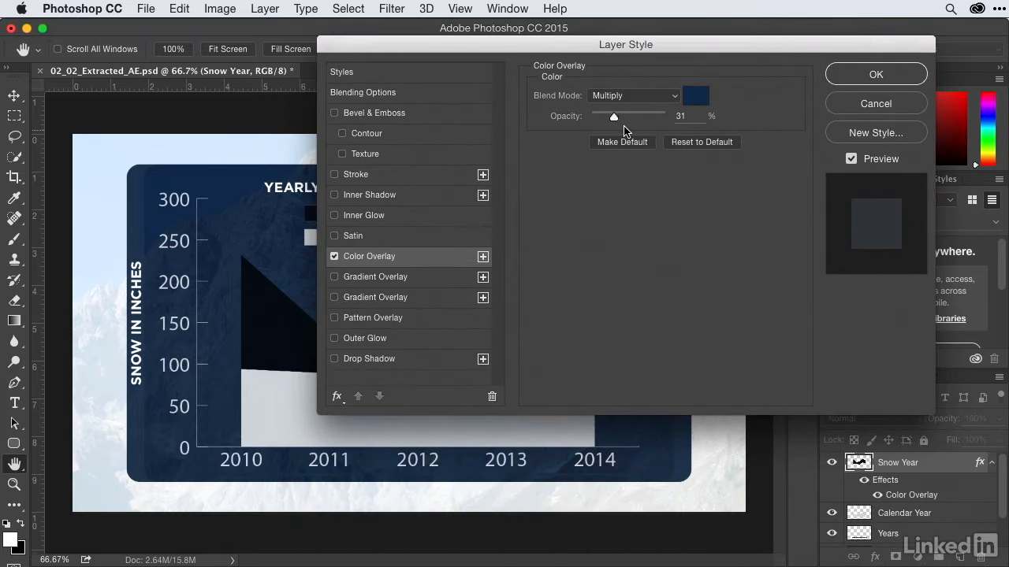
pyautogui.moveTo(613, 117); pyautogui.dragTo(644, 119)
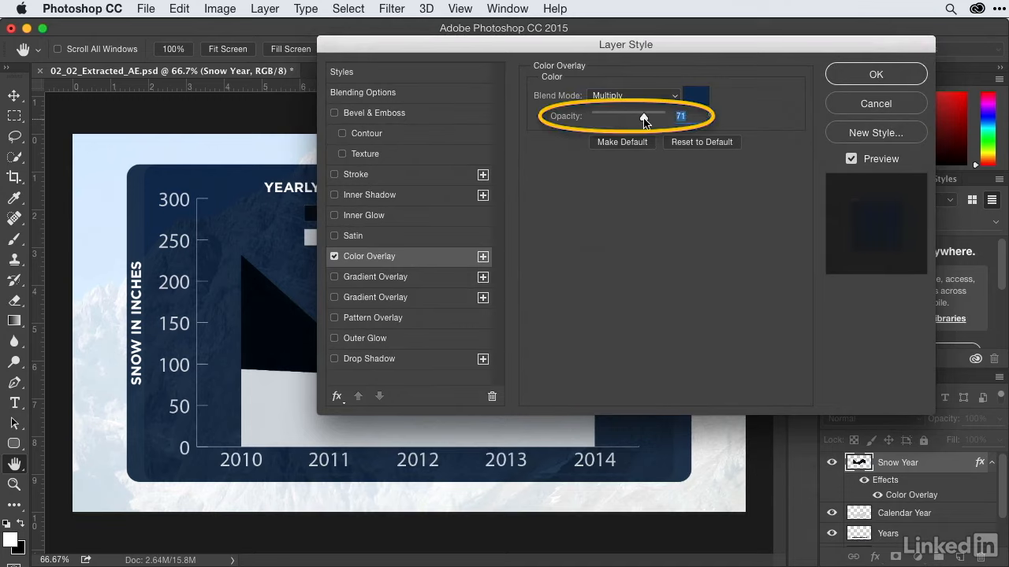
pyautogui.click(635, 94)
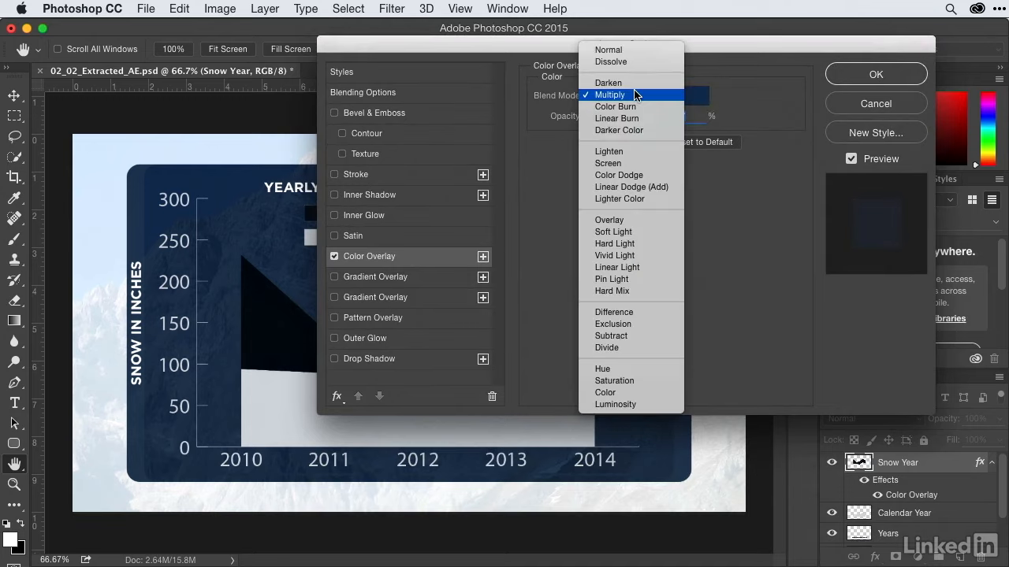
pyautogui.click(629, 50)
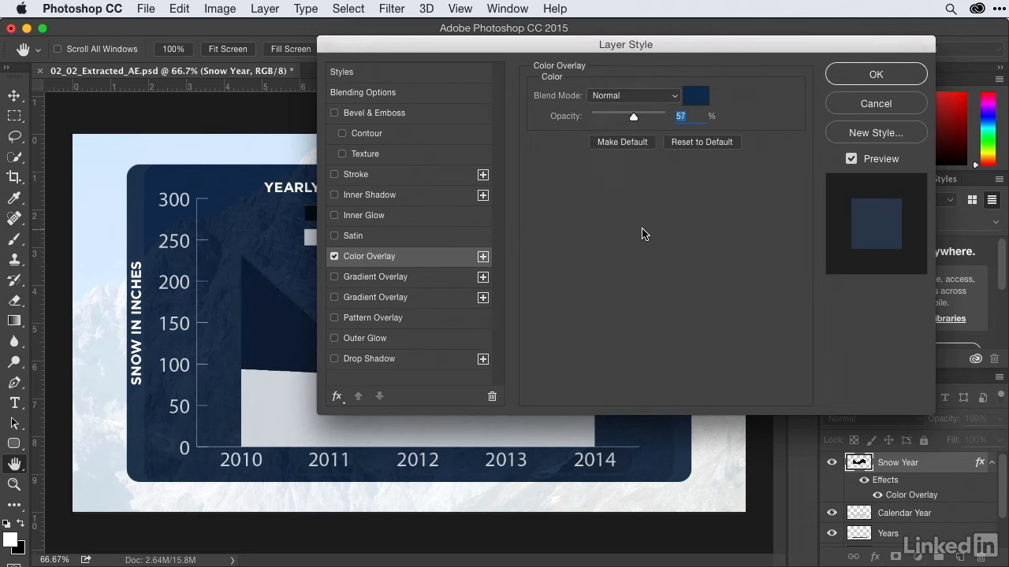
# - Set the Snow Year color overlay to Multiply blend mode with 64% opacity
pyautogui.moveTo(682, 46); pyautogui.dragTo(723, 73)
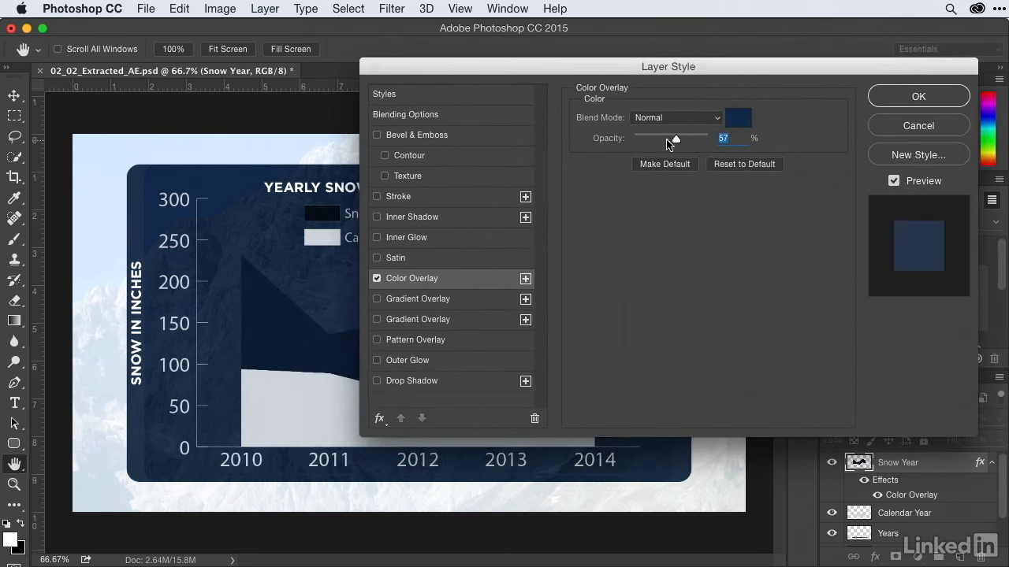
pyautogui.moveTo(676, 140)
pyautogui.mouseDown()
pyautogui.moveTo(688, 140)
pyautogui.moveTo(681, 145)
pyautogui.mouseUp()
pyautogui.click(686, 120)
pyautogui.click(678, 161)
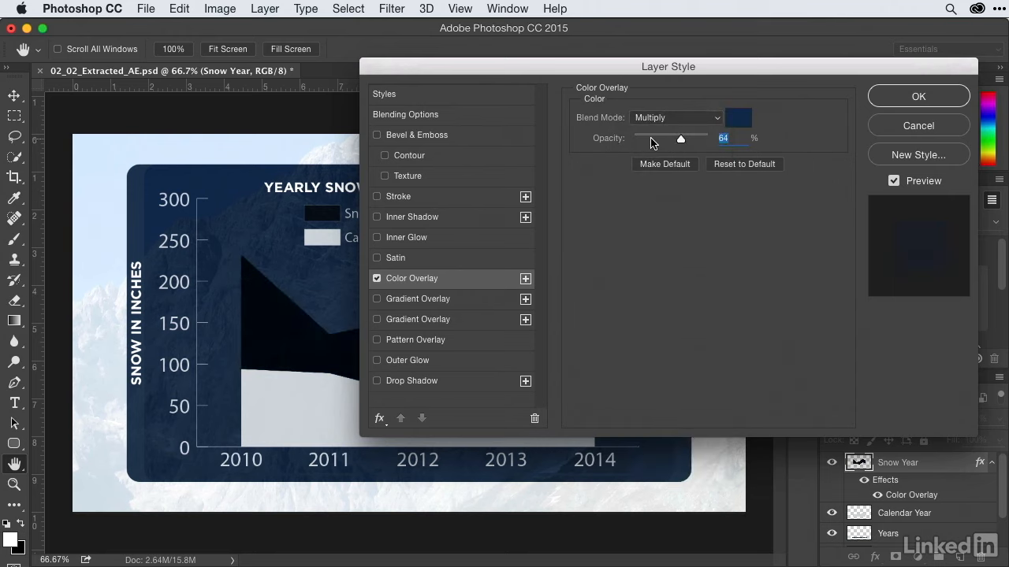
pyautogui.moveTo(700, 67); pyautogui.dragTo(656, 75)
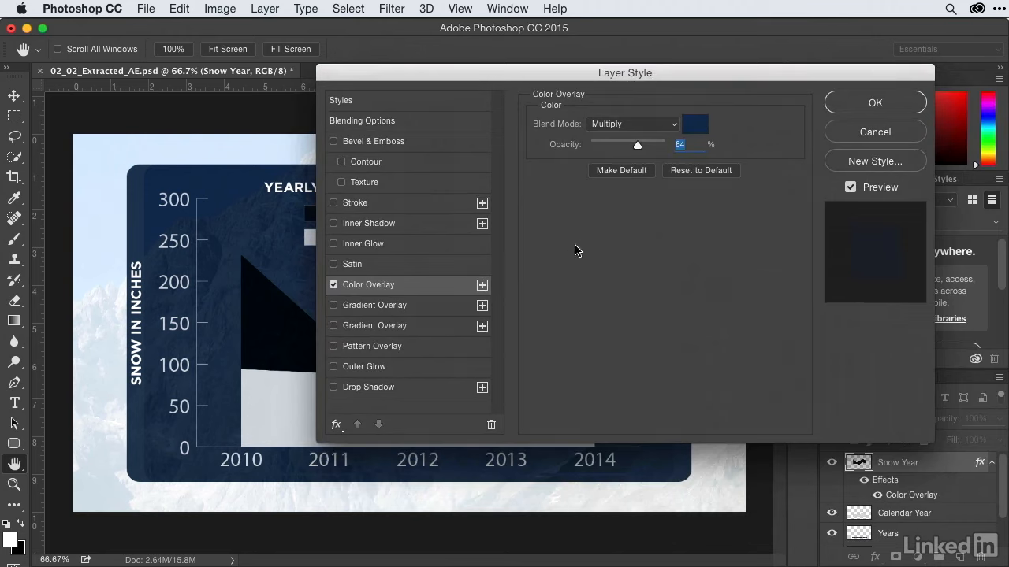
# - Try Color Burn on the Snow Year color overlay, and settle on Hard Light blend mode with 49% opacity
pyautogui.click(659, 123)
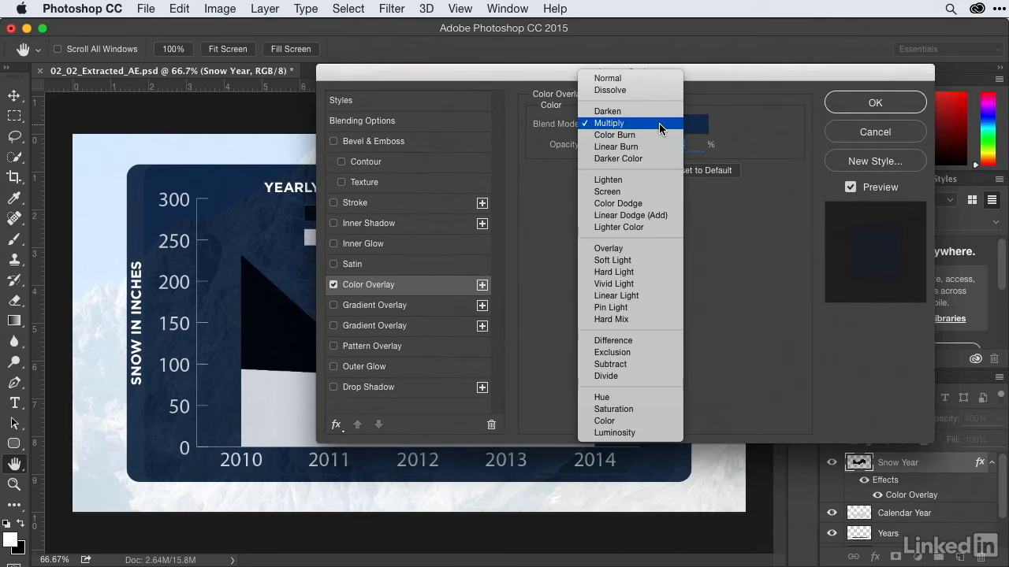
pyautogui.click(659, 135)
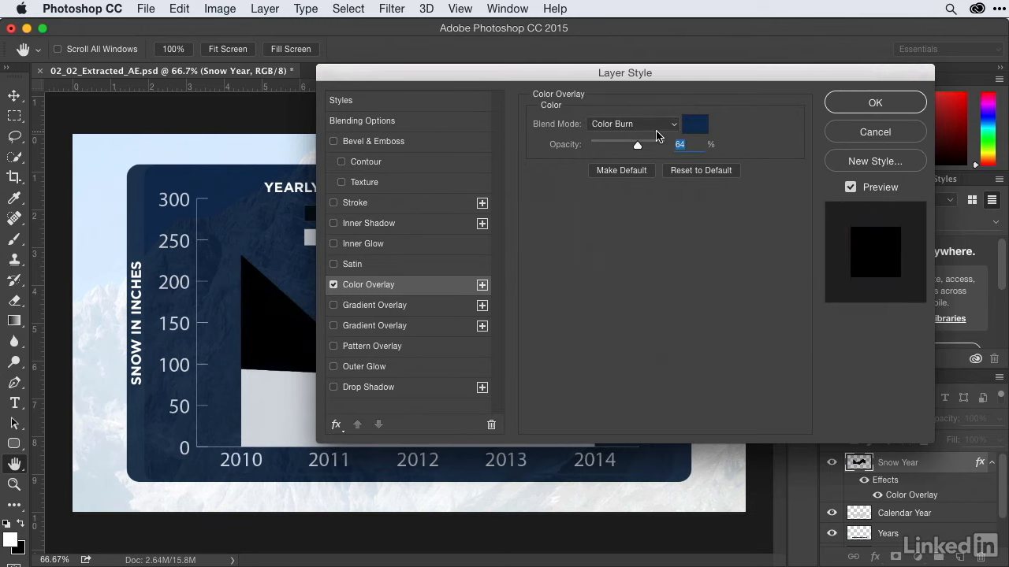
pyautogui.click(651, 123)
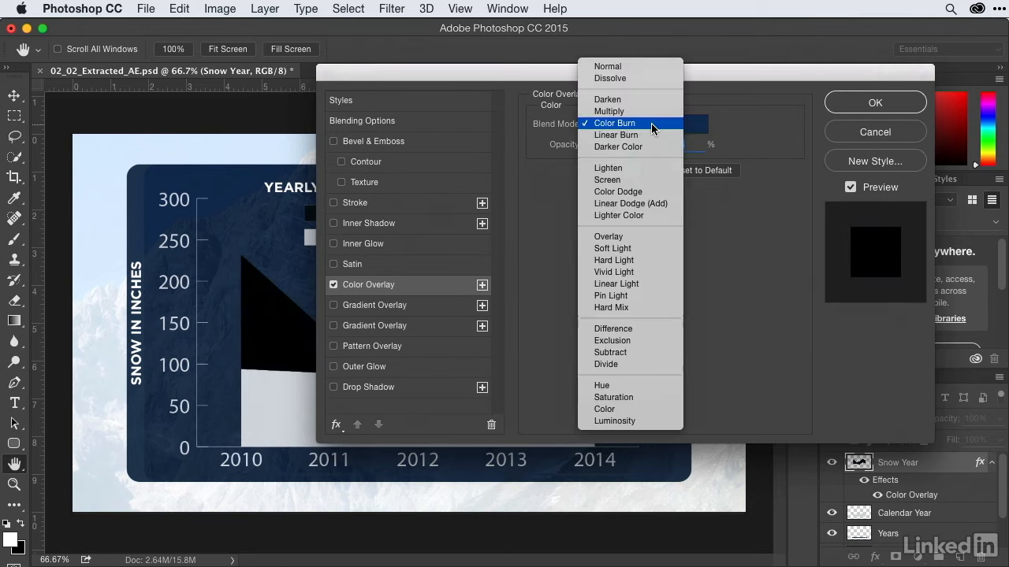
pyautogui.click(630, 260)
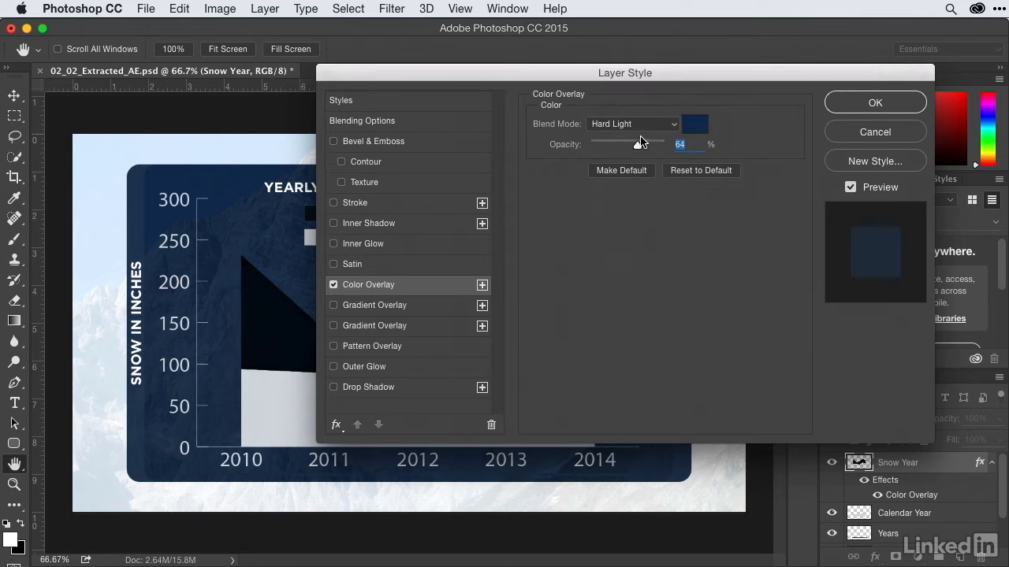
pyautogui.moveTo(638, 146)
pyautogui.mouseDown()
pyautogui.moveTo(593, 148)
pyautogui.moveTo(656, 148)
pyautogui.moveTo(607, 152)
pyautogui.moveTo(627, 150)
pyautogui.mouseUp()
# - Change the Snow Year color overlay to bright cyan #1ec0d8 and apply the layer style
pyautogui.moveTo(664, 82); pyautogui.dragTo(722, 83)
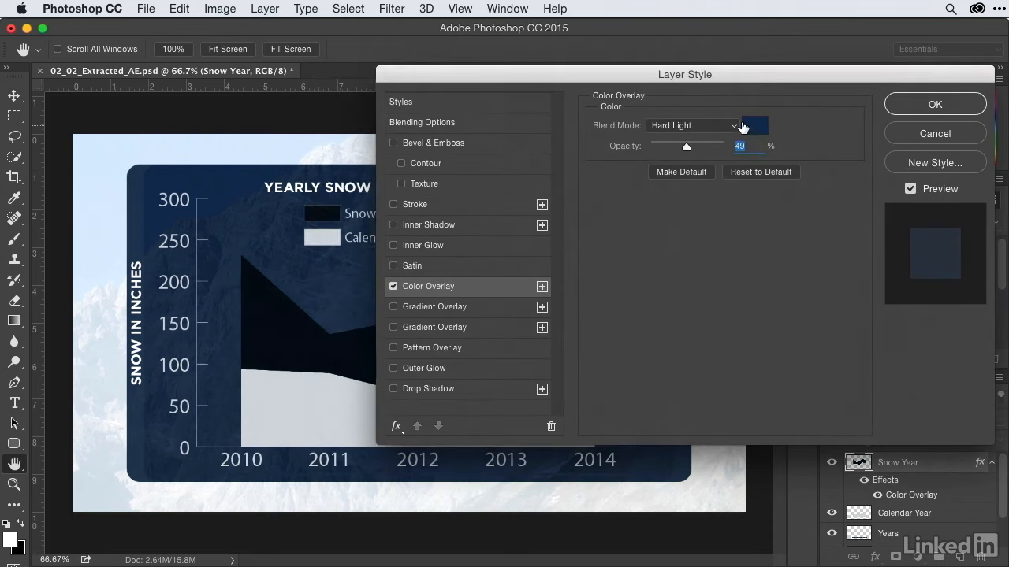
pyautogui.click(751, 129)
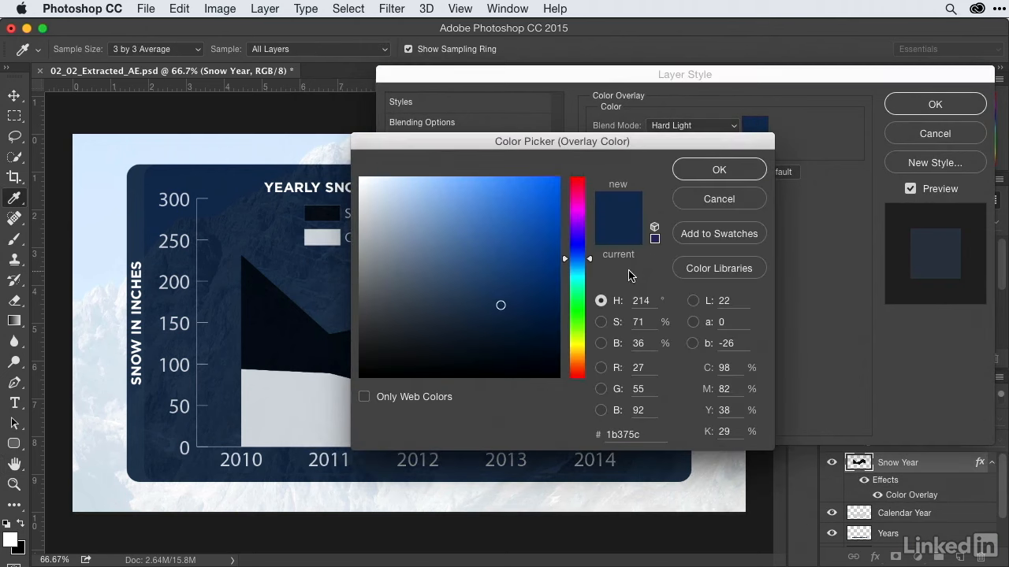
pyautogui.moveTo(575, 270); pyautogui.dragTo(572, 277)
pyautogui.click(522, 202)
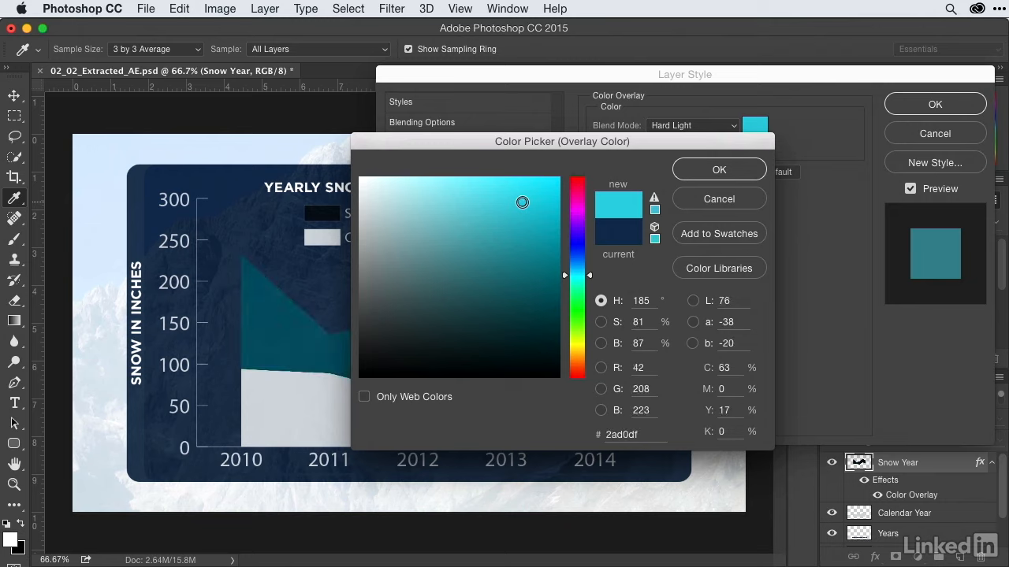
pyautogui.moveTo(522, 203)
pyautogui.mouseDown()
pyautogui.moveTo(516, 231)
pyautogui.moveTo(531, 205)
pyautogui.mouseUp()
pyautogui.moveTo(581, 276)
pyautogui.mouseDown()
pyautogui.moveTo(583, 266)
pyautogui.moveTo(583, 276)
pyautogui.mouseUp()
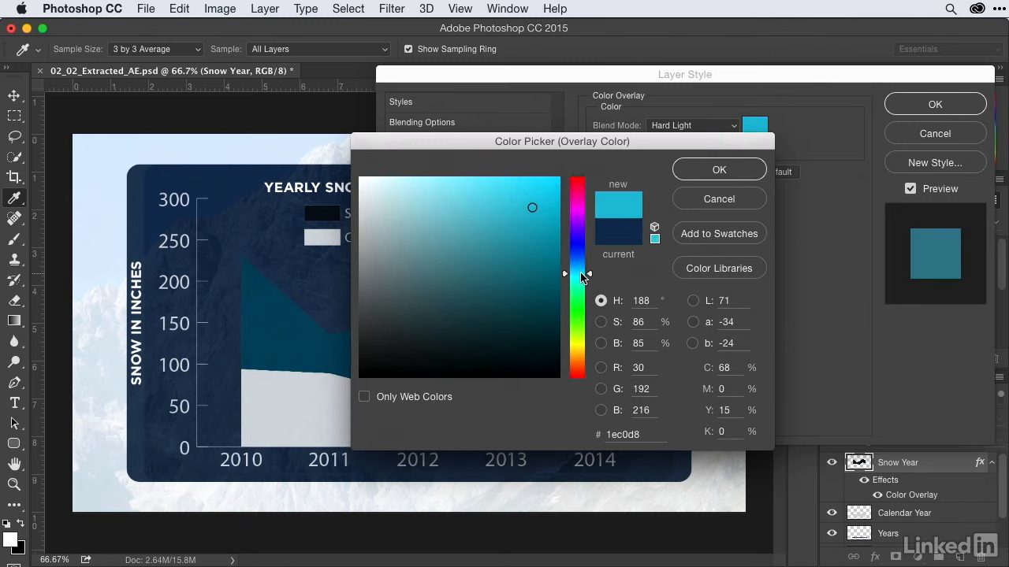
pyautogui.click(730, 170)
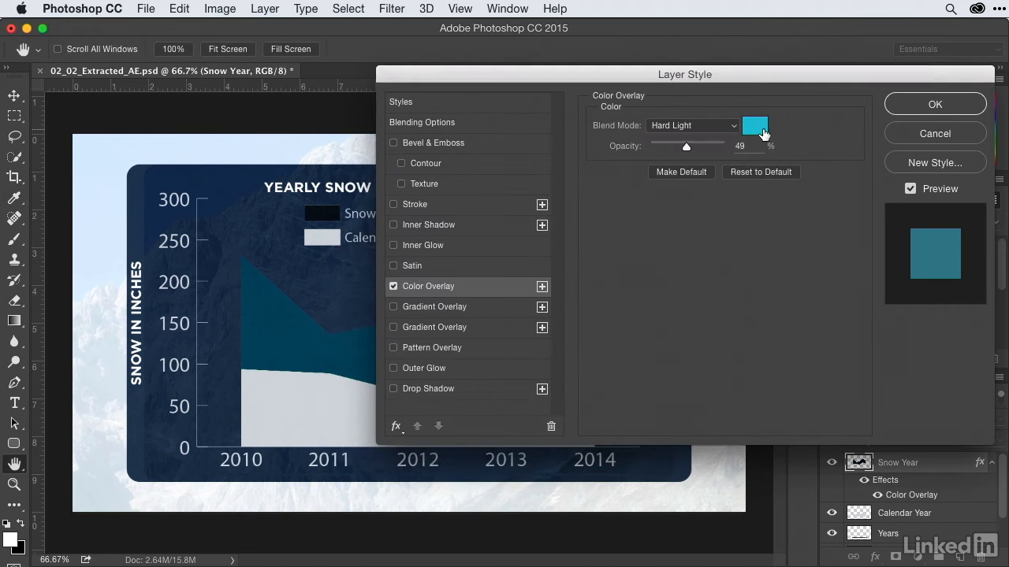
pyautogui.click(935, 105)
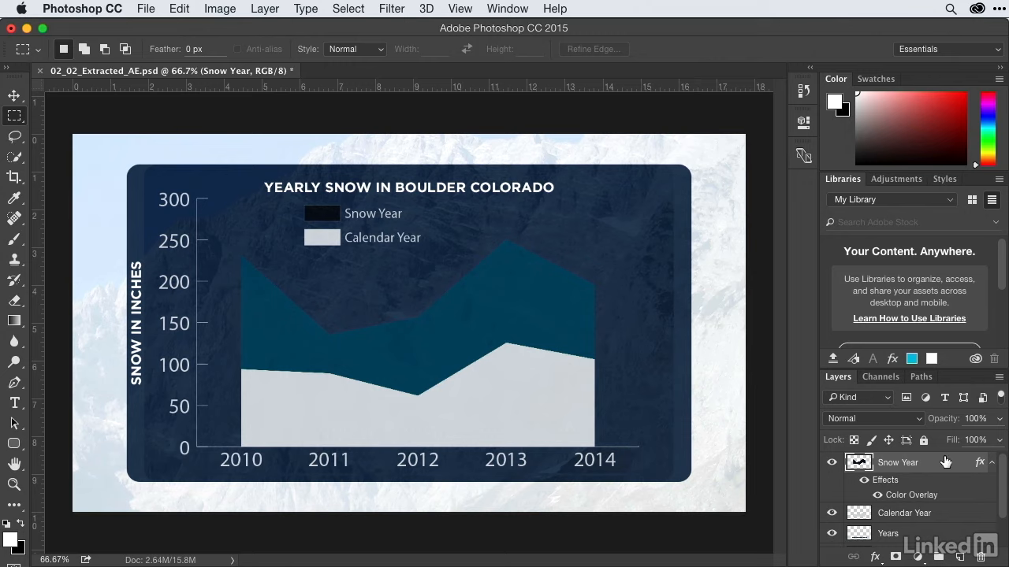
# - Add a Drop Shadow style to the Snow Year layer with its light angle at -148°
pyautogui.click(874, 557)
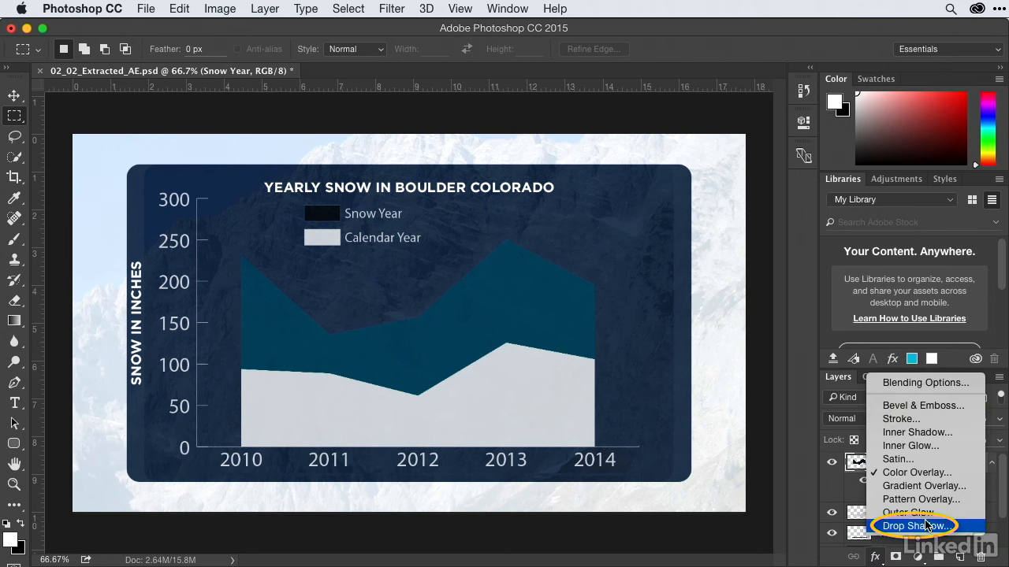
pyautogui.click(914, 525)
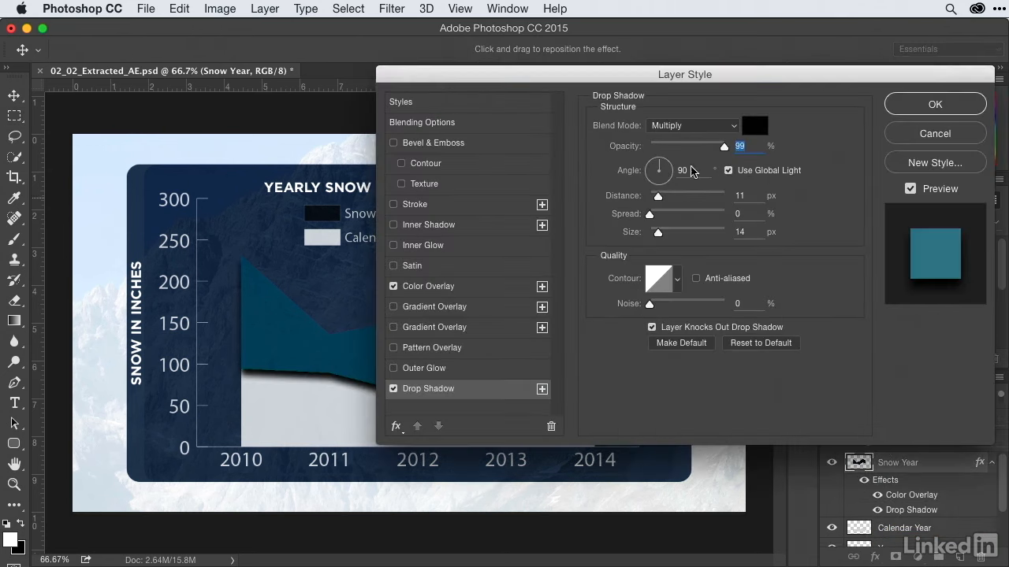
pyautogui.moveTo(686, 85)
pyautogui.mouseDown()
pyautogui.moveTo(1008, 126)
pyautogui.moveTo(816, 61)
pyautogui.mouseUp()
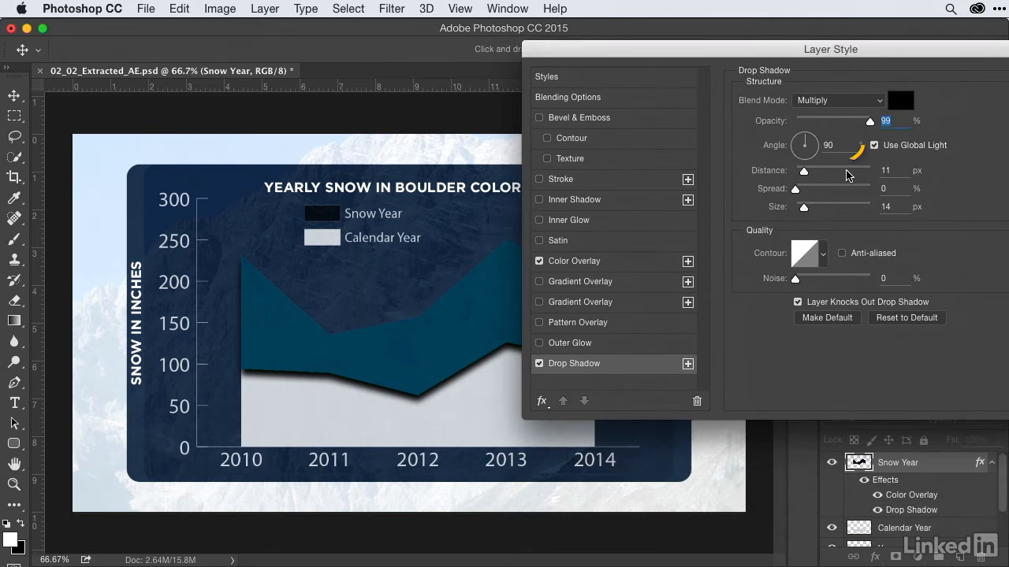
pyautogui.moveTo(808, 152); pyautogui.dragTo(795, 151)
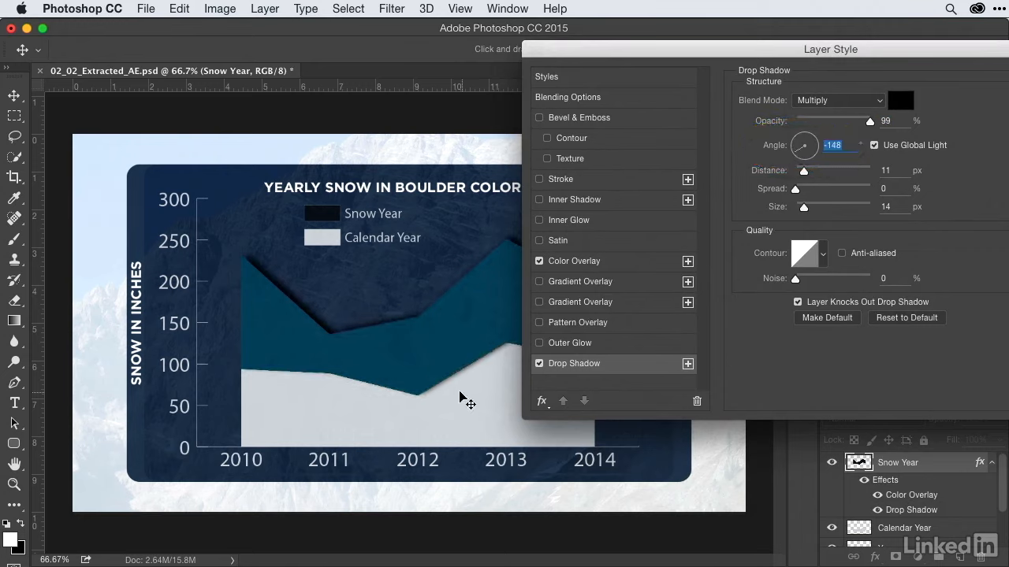
# - Set the Snow Year drop shadow to 68% opacity, 16 px size and 6 px distance, and apply it
pyautogui.moveTo(869, 121); pyautogui.dragTo(847, 122)
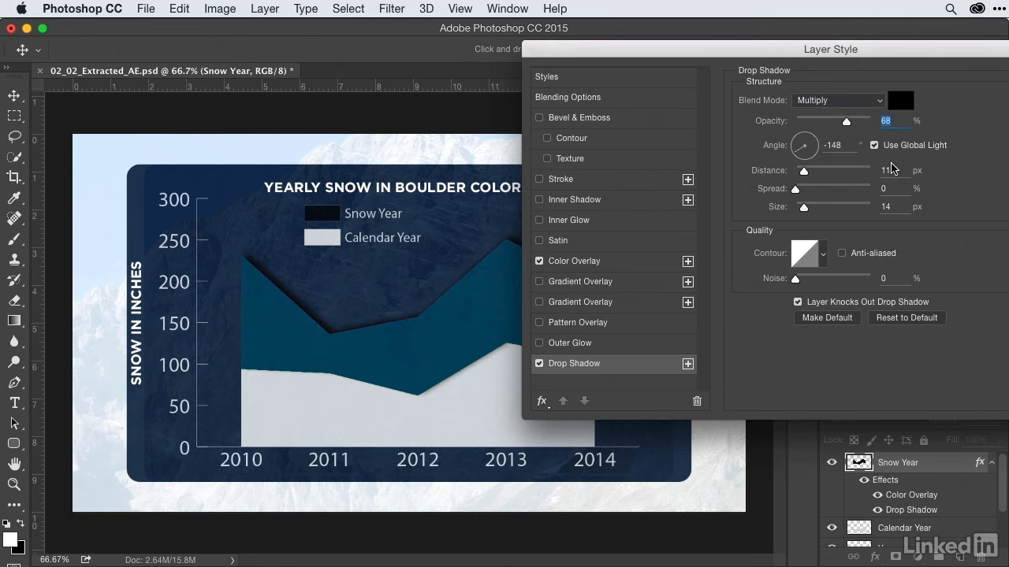
pyautogui.moveTo(805, 209); pyautogui.dragTo(805, 208)
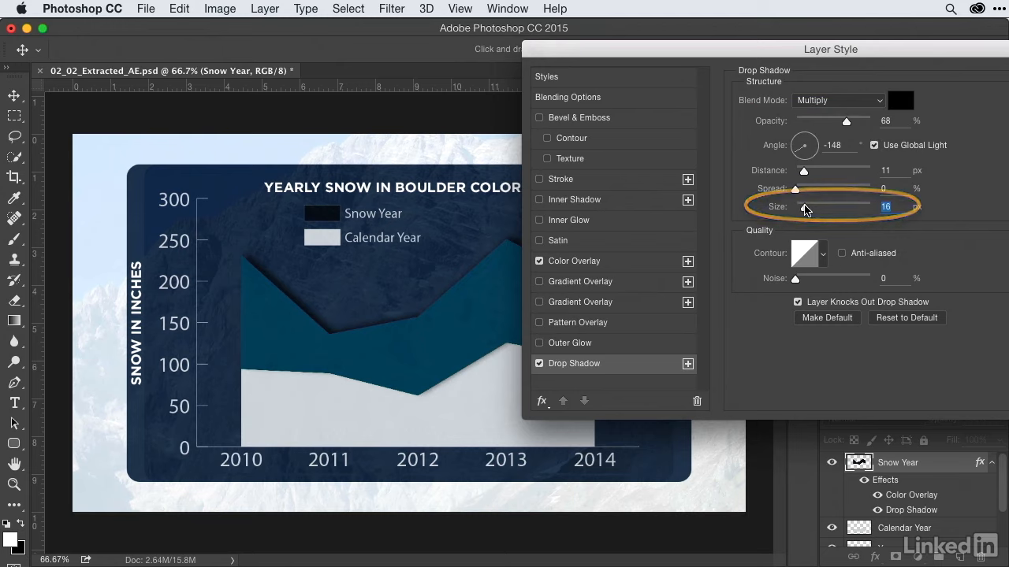
pyautogui.moveTo(804, 171); pyautogui.dragTo(800, 175)
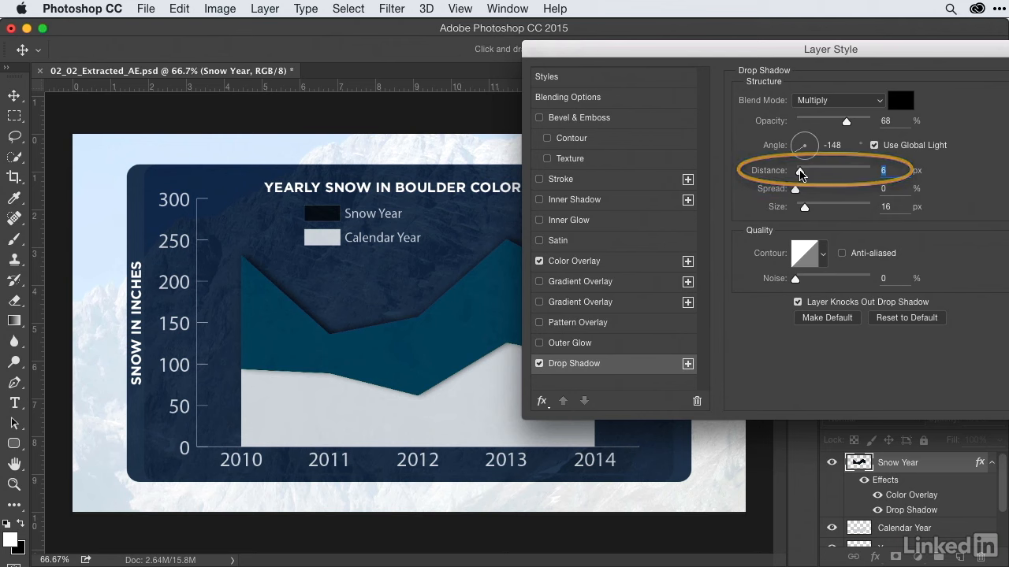
pyautogui.moveTo(916, 55); pyautogui.dragTo(596, 565)
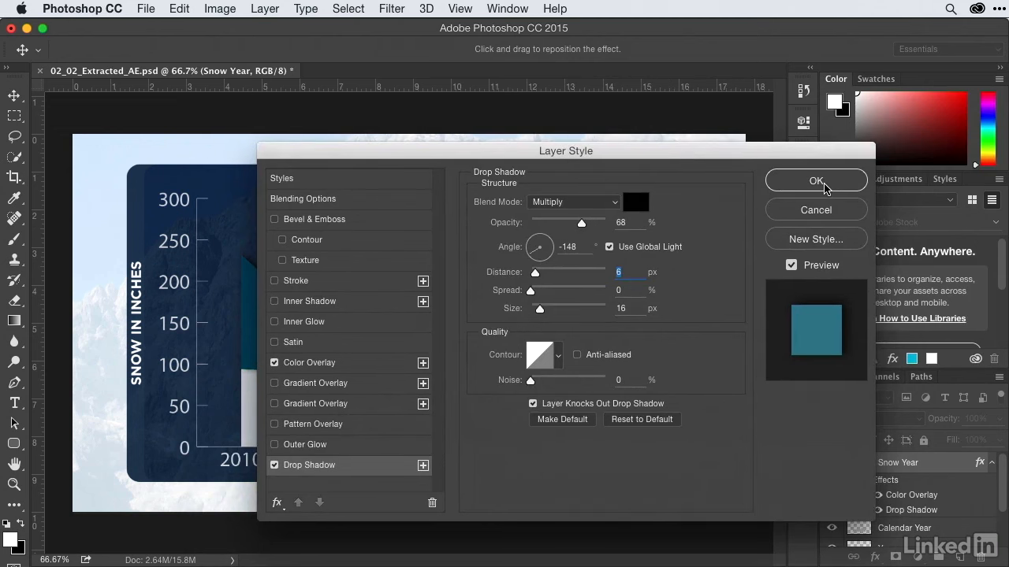
pyautogui.click(820, 183)
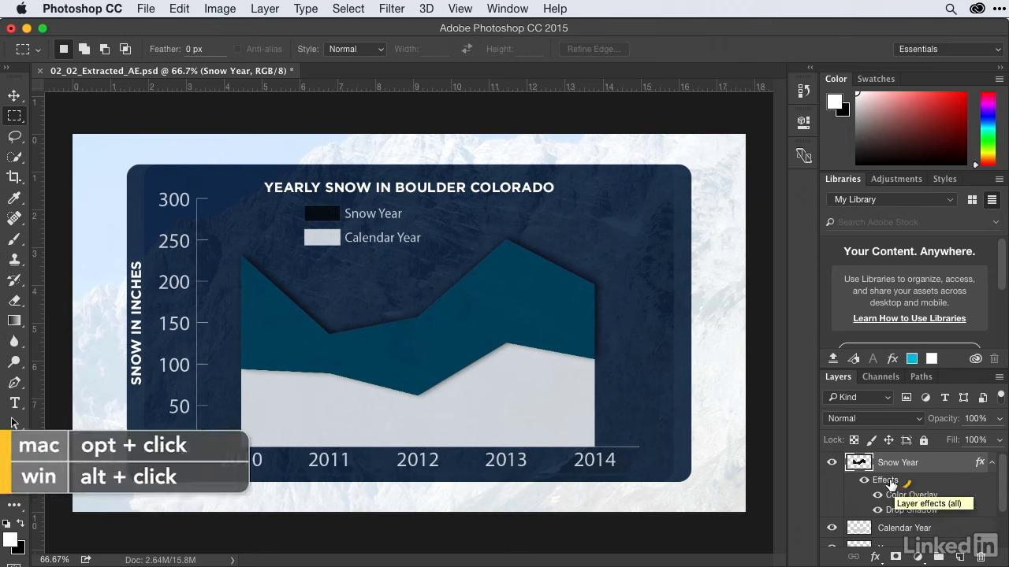
# - Copy all of the Snow Year layer's effects to the Calendar Year layer and collapse that layer's effects list
pyautogui.moveTo(891, 483); pyautogui.dragTo(894, 532)
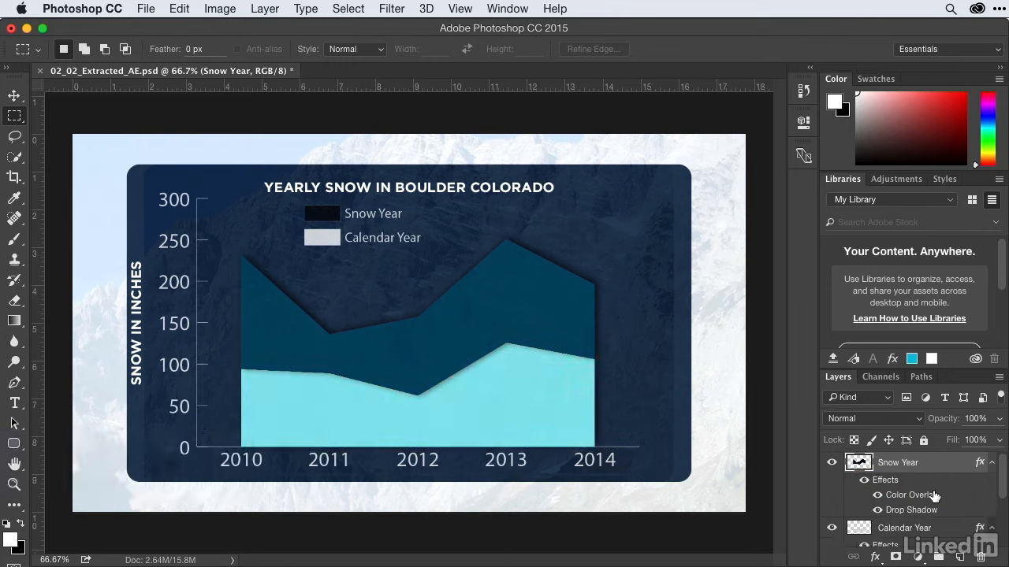
pyautogui.scroll(-2, 940, 514)
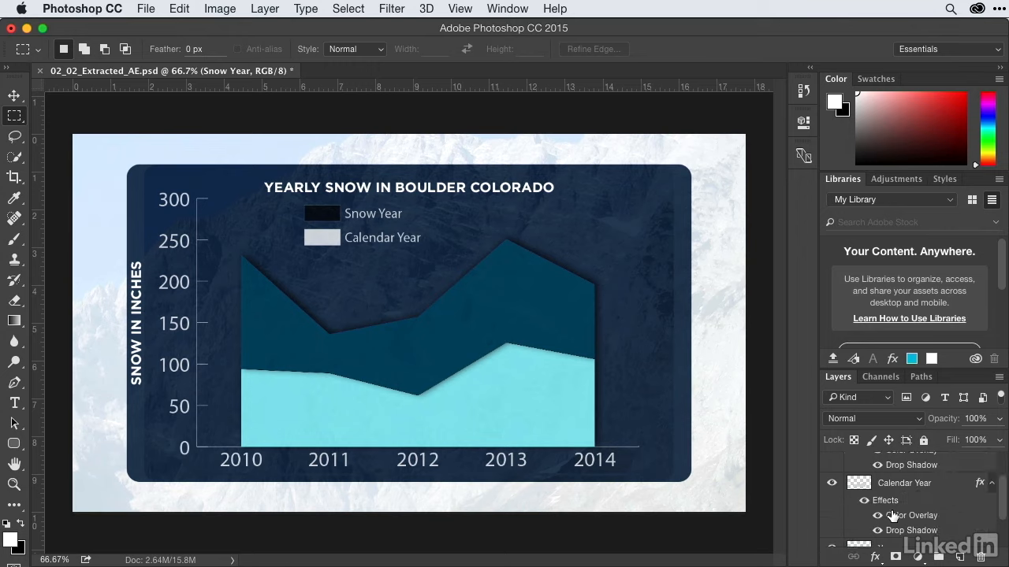
pyautogui.click(991, 483)
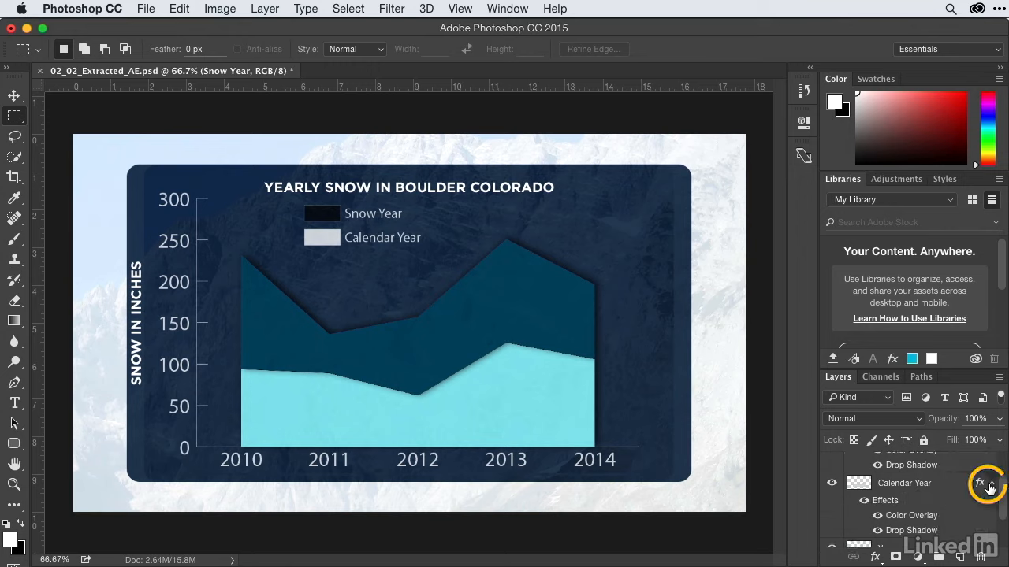
# - Check what the Years layer contains by hiding and showing it
pyautogui.click(936, 506)
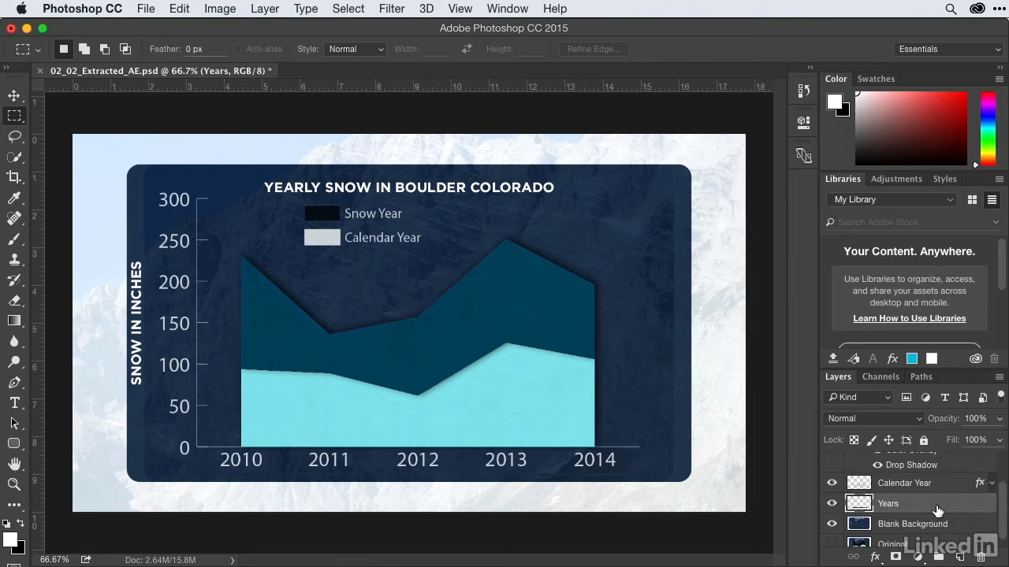
pyautogui.click(832, 505)
pyautogui.click(832, 504)
pyautogui.click(832, 504)
pyautogui.click(832, 504)
# - Save the layered document as 02_02_Extracted_Style_AE.psd in the 04_Psd folder, keeping the Photoshop format and layers
pyautogui.click(147, 8)
pyautogui.click(170, 171)
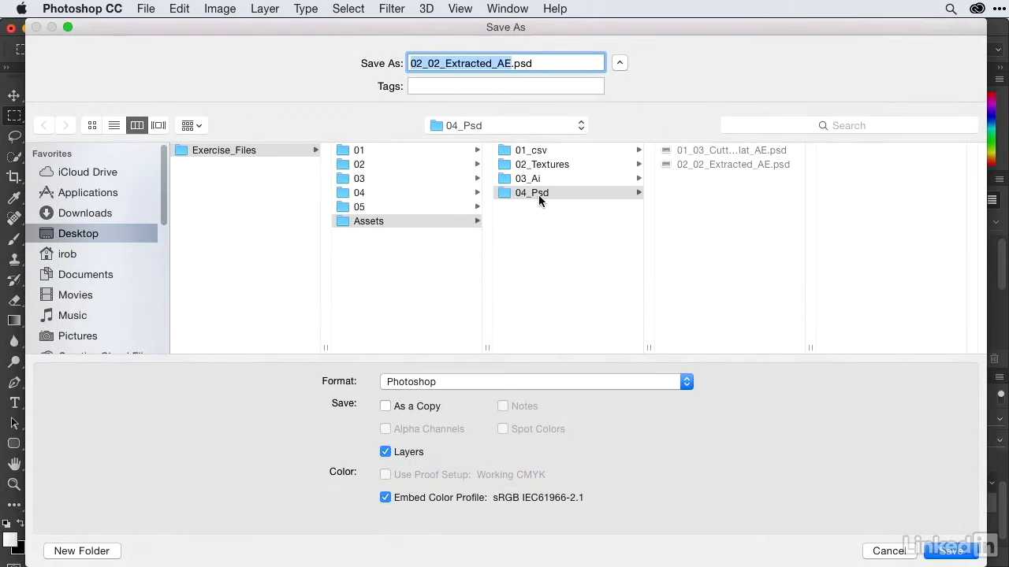
pyautogui.click(538, 195)
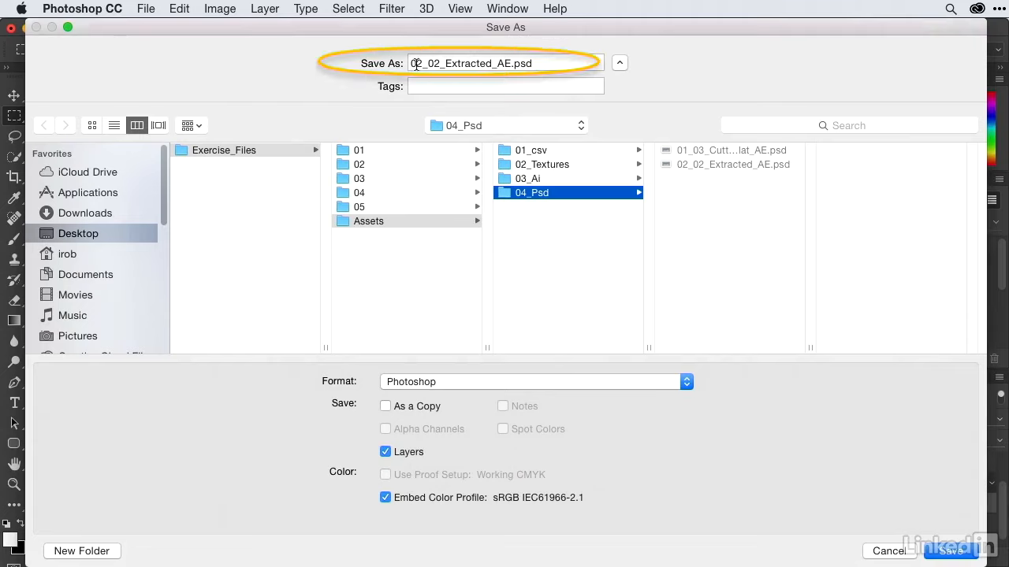
pyautogui.click(494, 64)
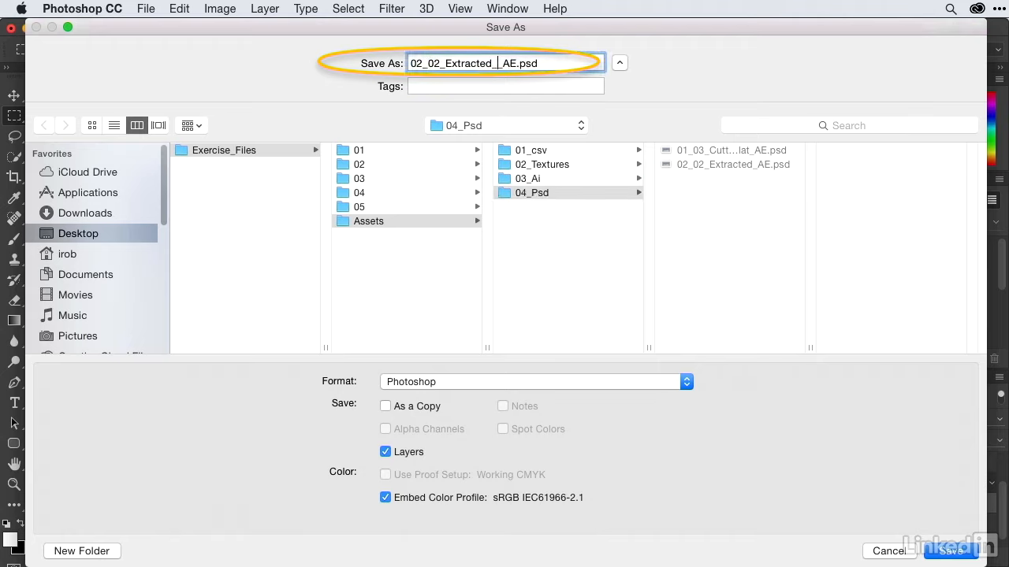
pyautogui.write('Style_')
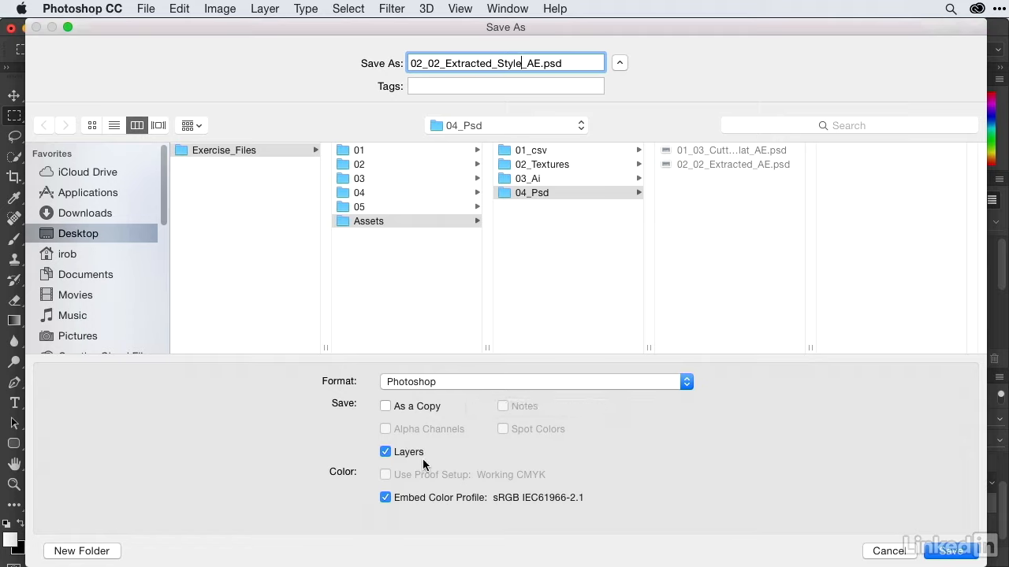
pyautogui.click(949, 552)
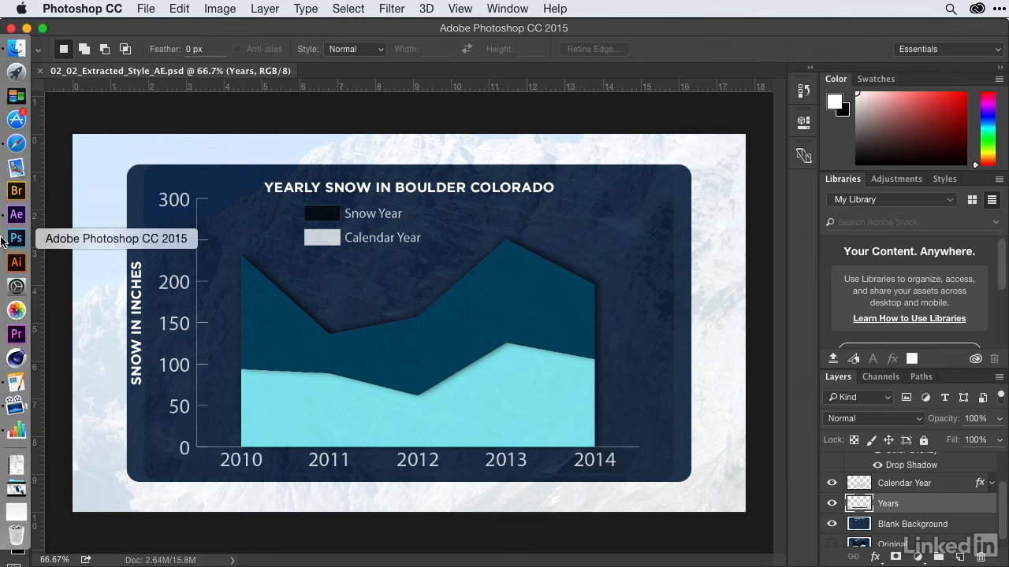
# - Switch to After Effects and import 02_02_Extracted_Style_AE.psd as Composition - Retain Layer Sizes with editable layer styles
pyautogui.click(15, 216)
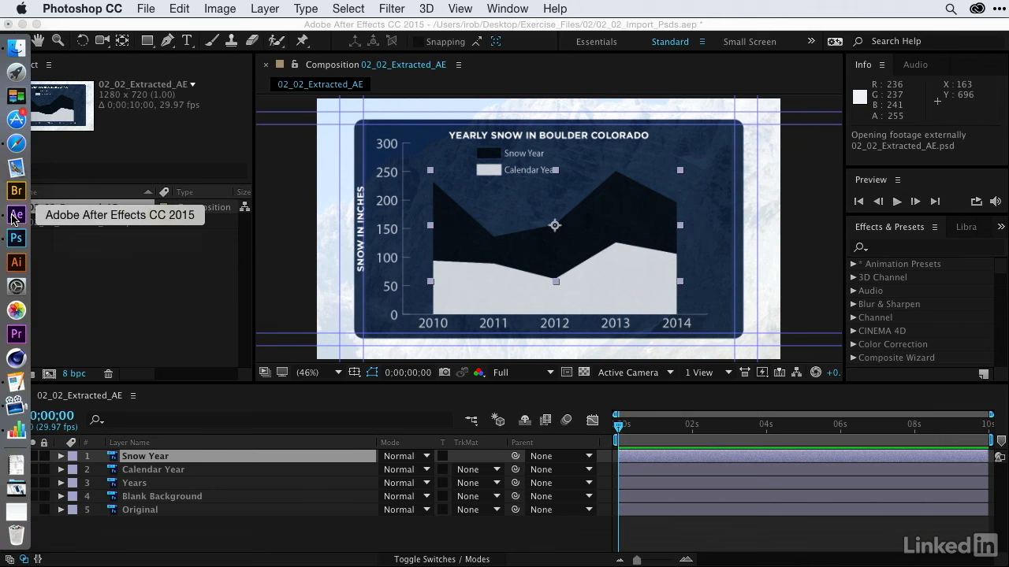
pyautogui.doubleClick(108, 271)
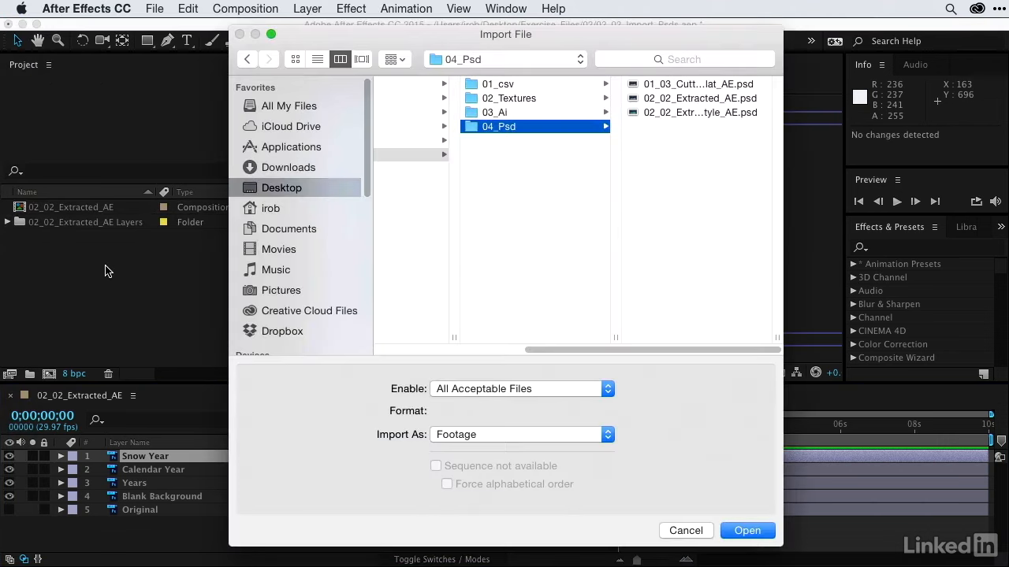
pyautogui.click(668, 112)
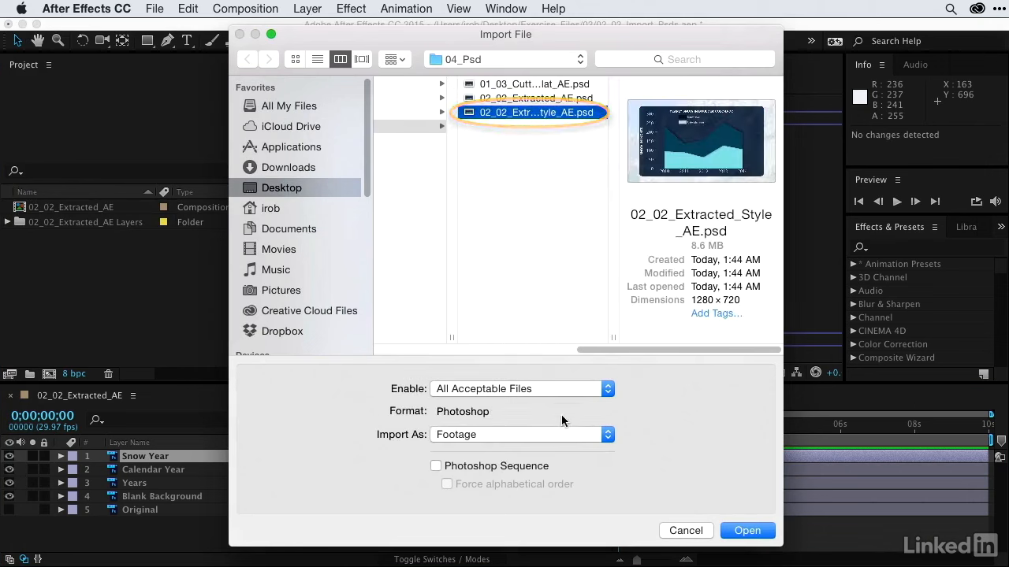
pyautogui.click(535, 438)
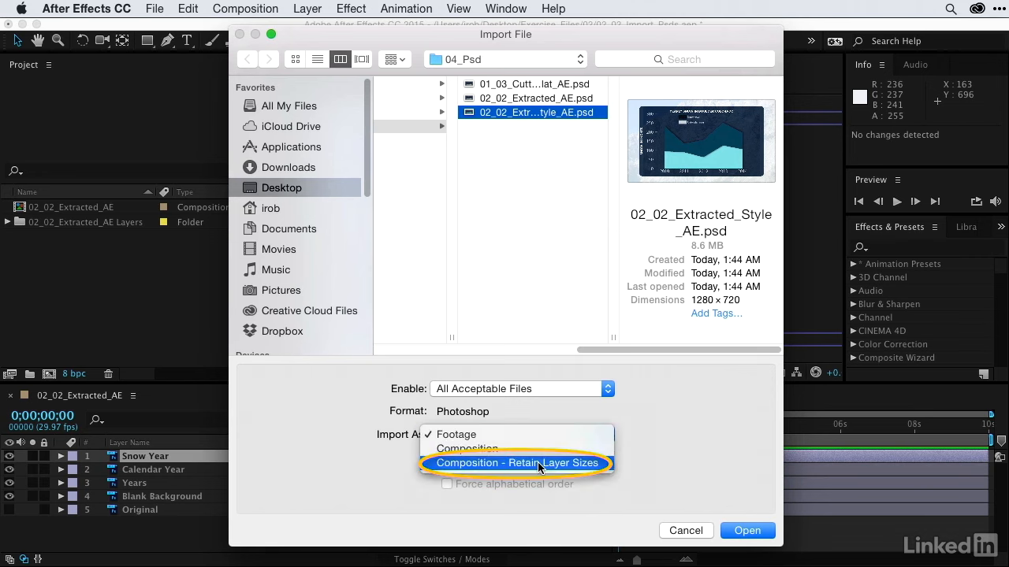
pyautogui.click(537, 463)
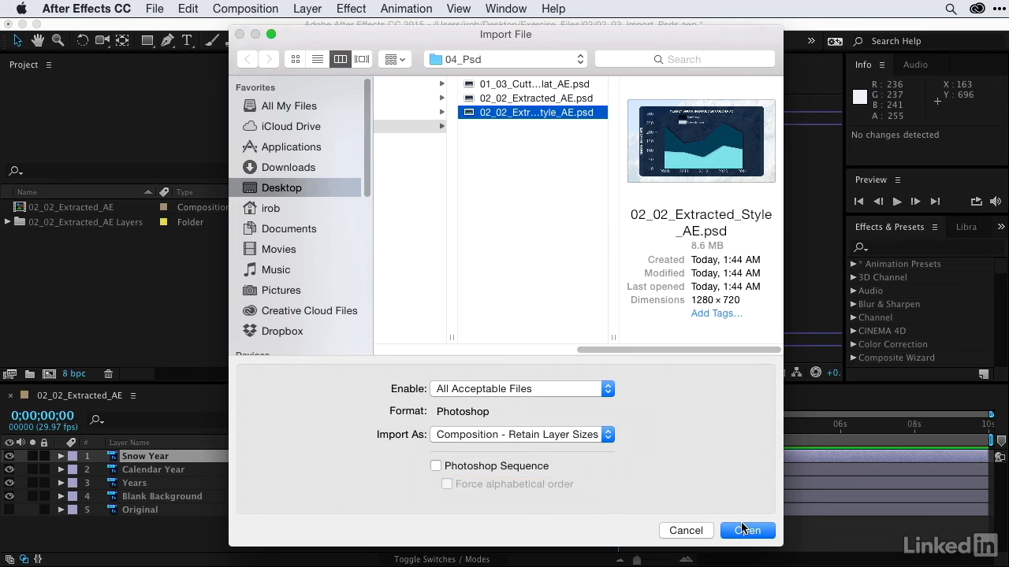
pyautogui.click(745, 530)
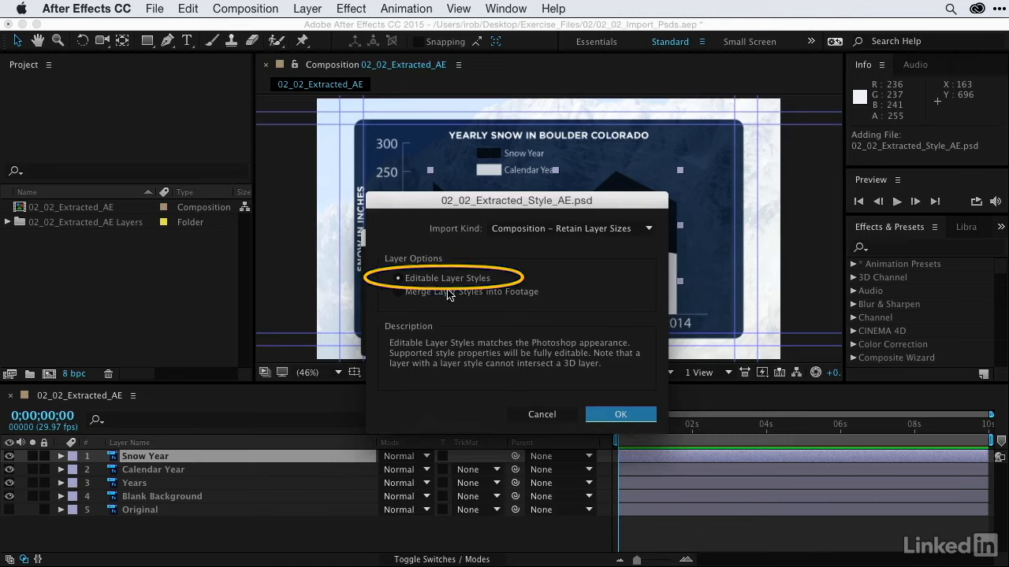
pyautogui.click(612, 413)
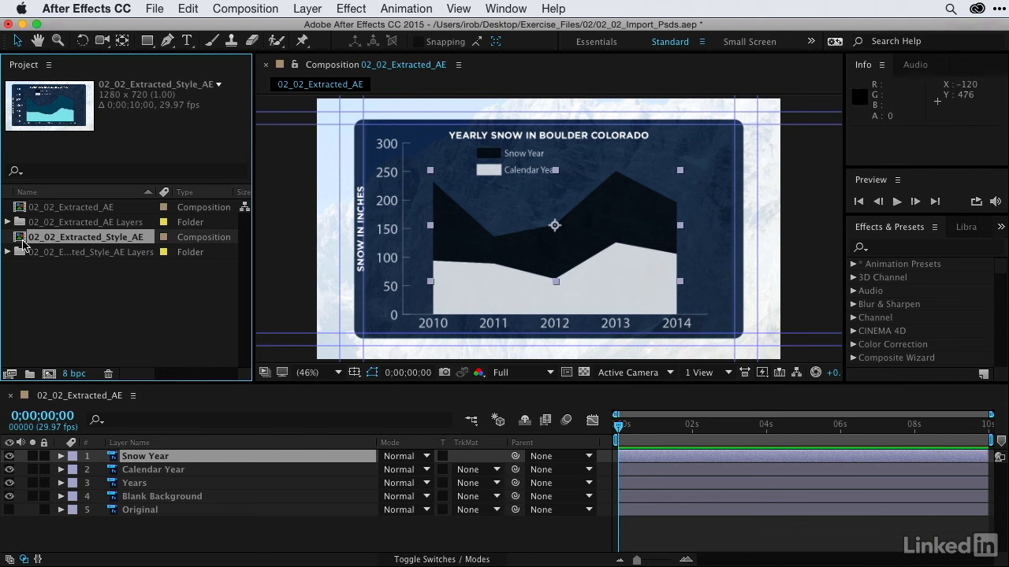
# - Open the 02_02_Extracted_Style_AE composition and inspect its Snow Year and Calendar Year layers
pyautogui.doubleClick(21, 239)
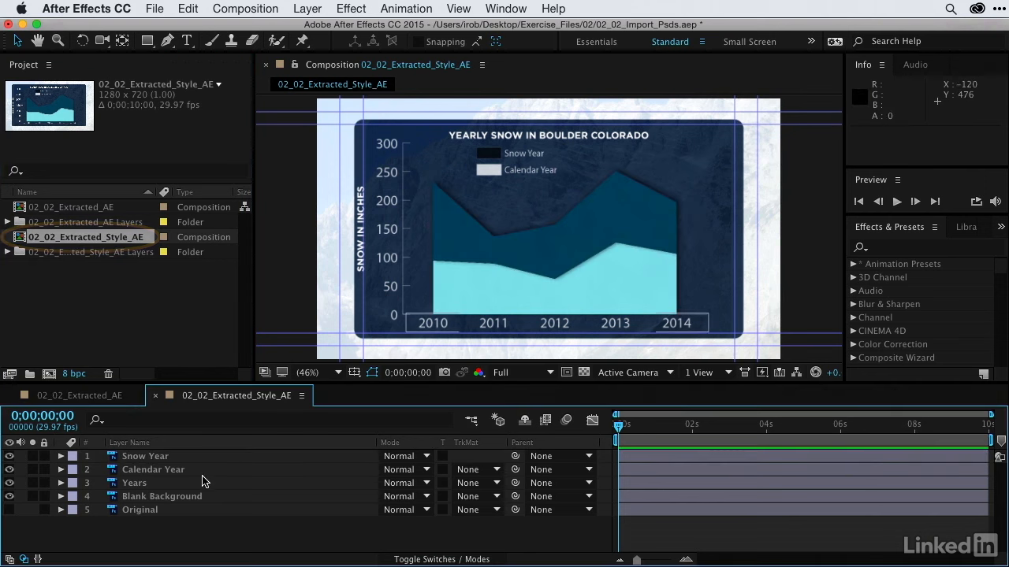
pyautogui.click(142, 457)
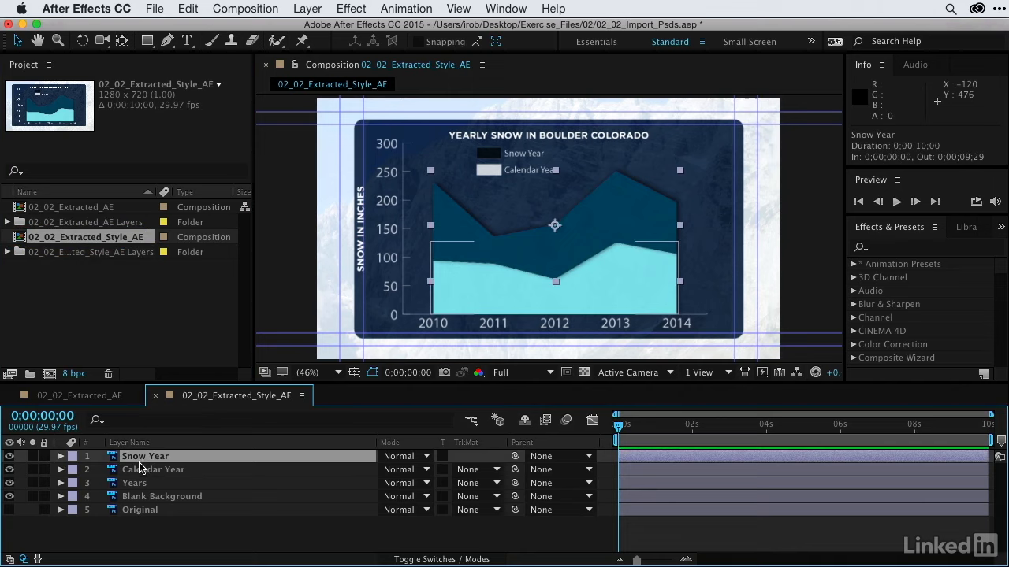
pyautogui.click(151, 469)
pyautogui.click(176, 551)
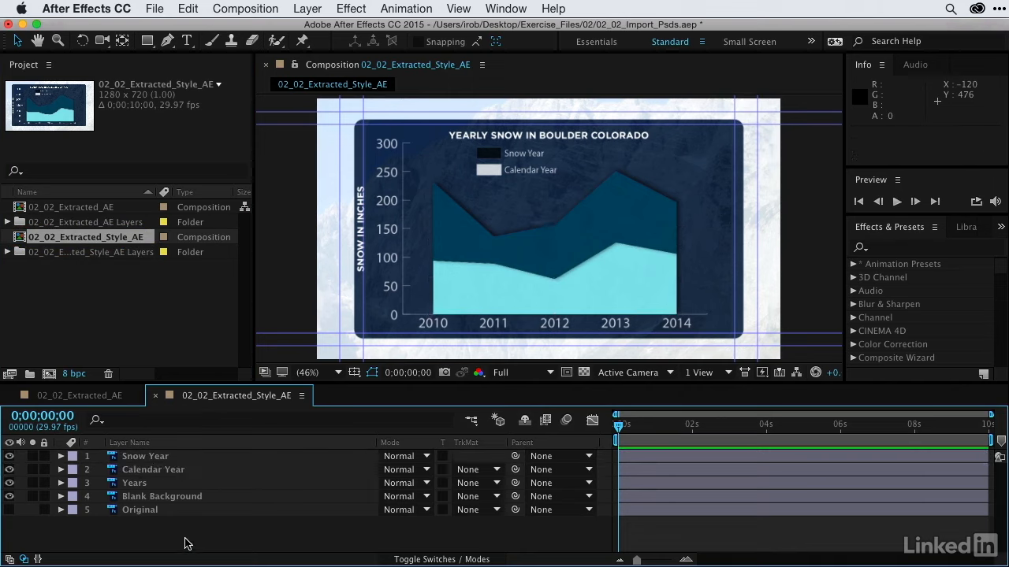
# - Turn off the Color Overlay in the Snow Year layer's layer styles and collapse the layer
pyautogui.click(147, 457)
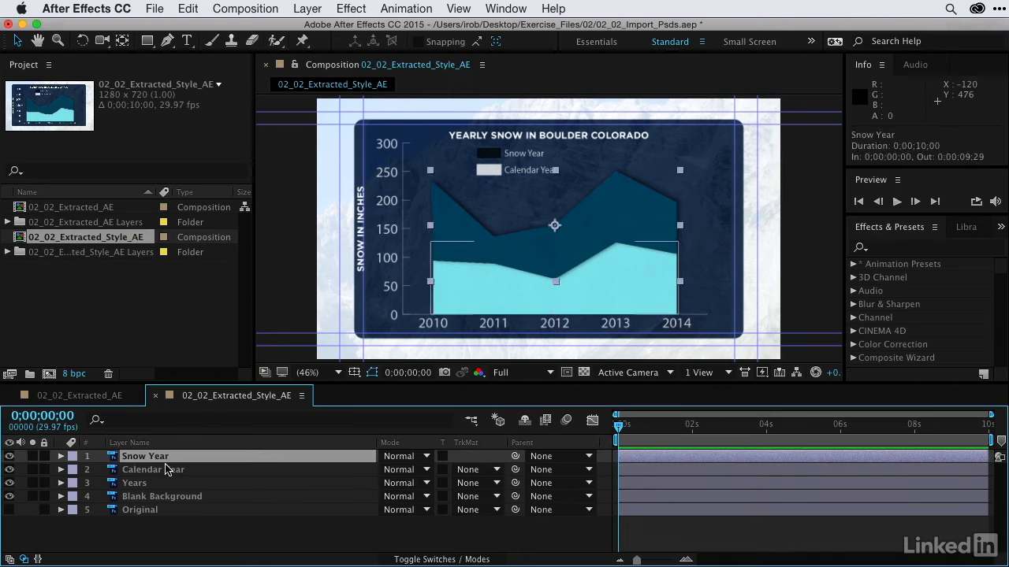
pyautogui.click(61, 456)
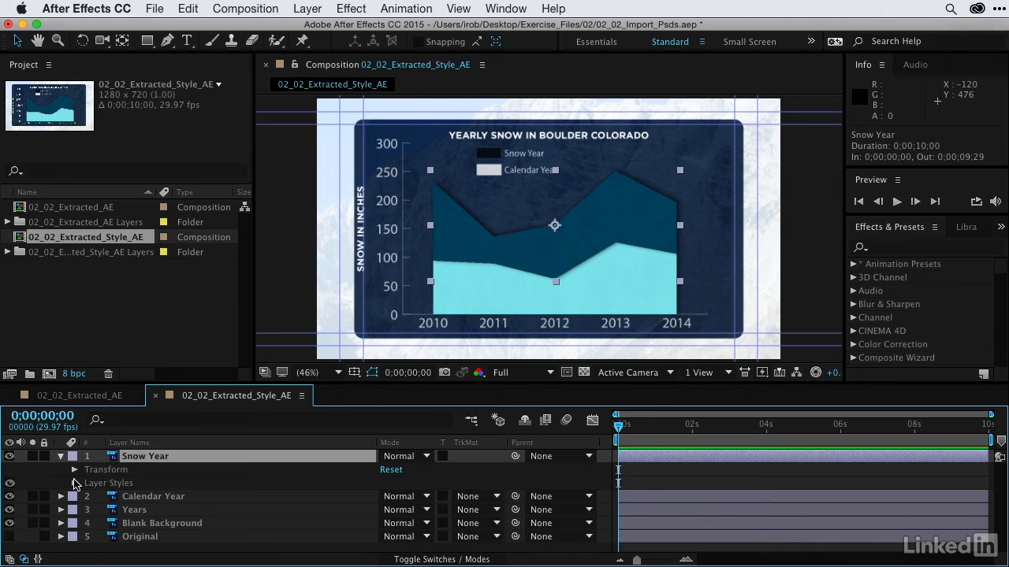
pyautogui.click(75, 484)
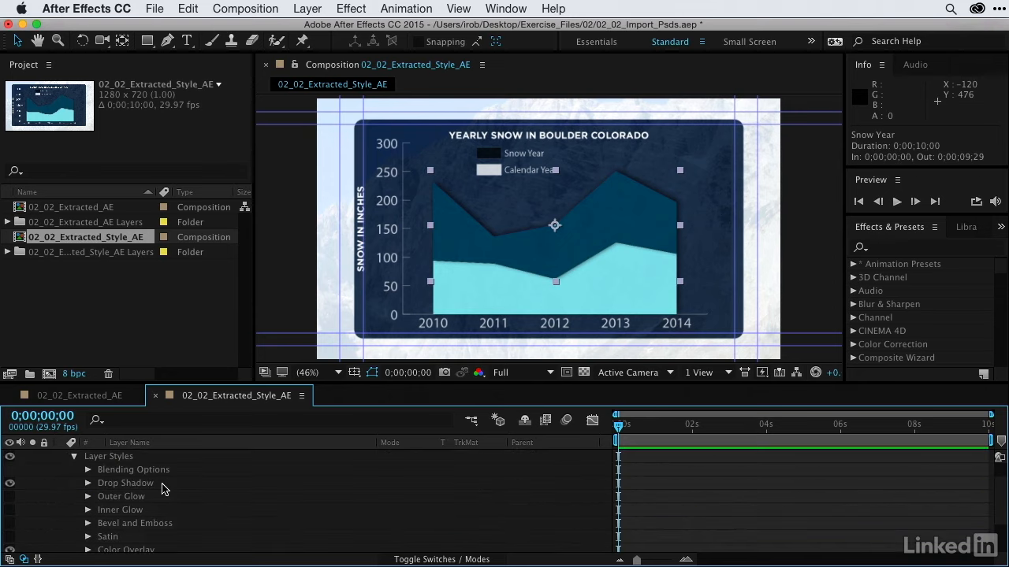
pyautogui.click(122, 487)
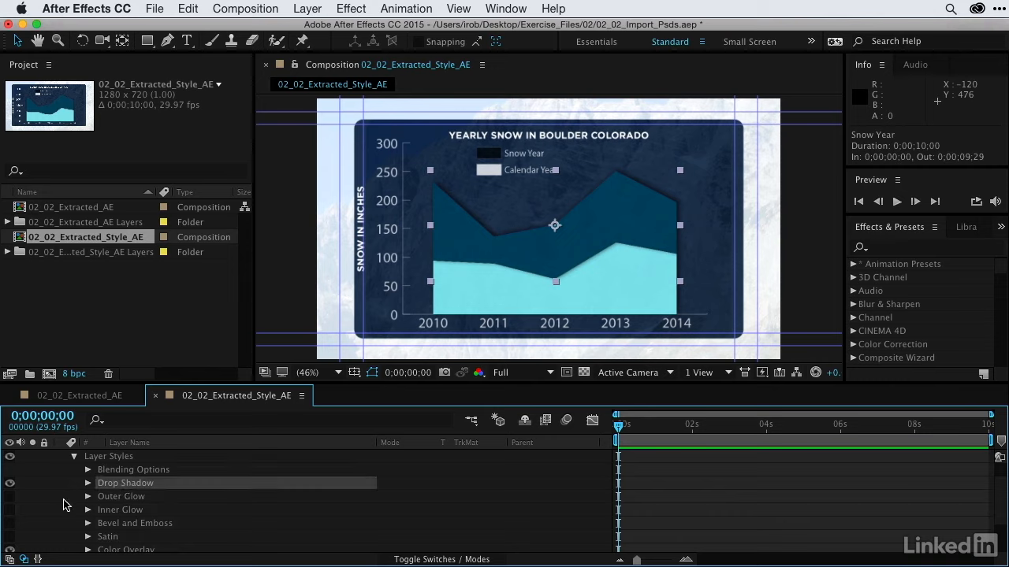
pyautogui.scroll(-2, 65, 505)
pyautogui.click(118, 523)
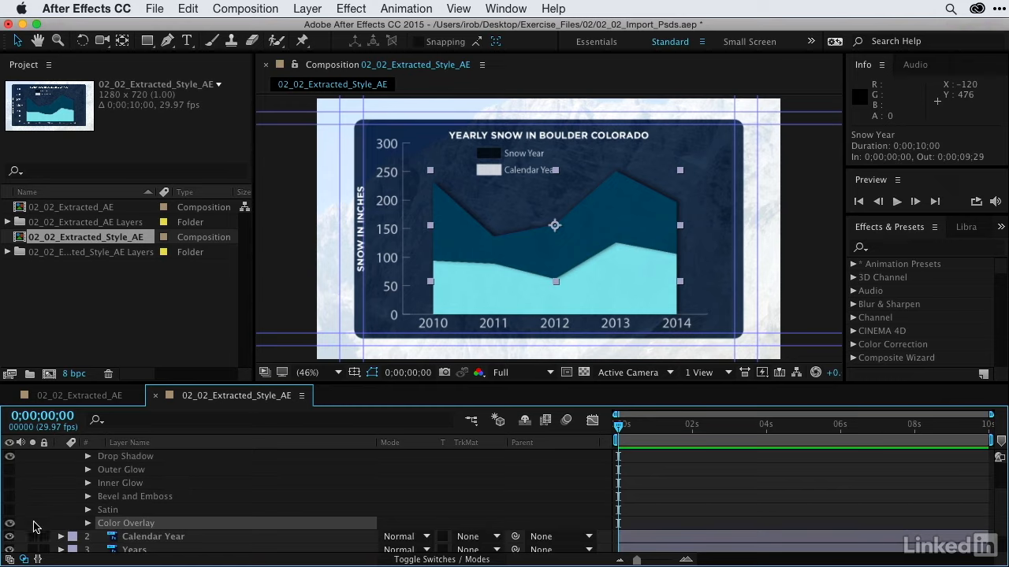
pyautogui.click(11, 524)
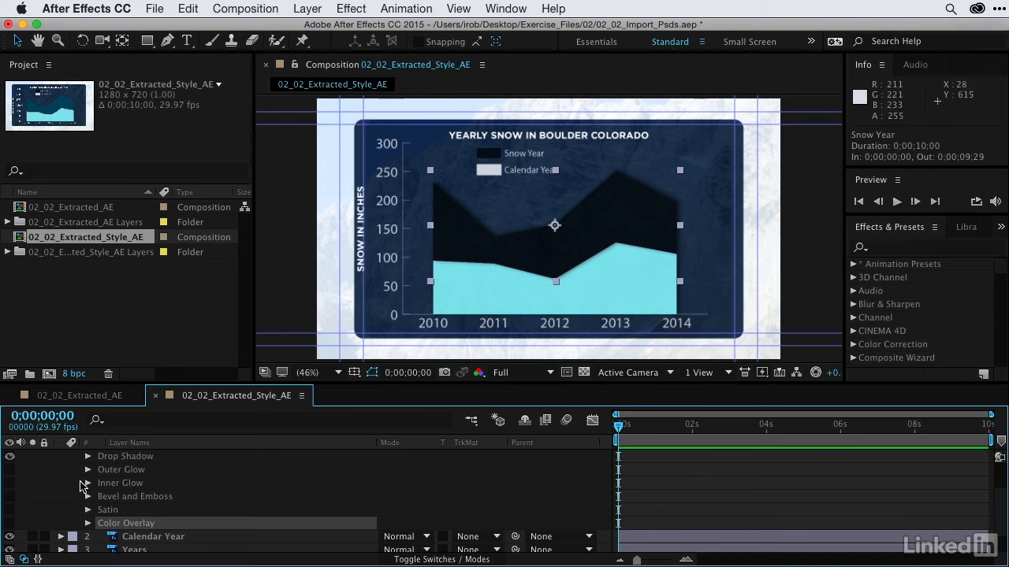
pyautogui.scroll(3, 72, 495)
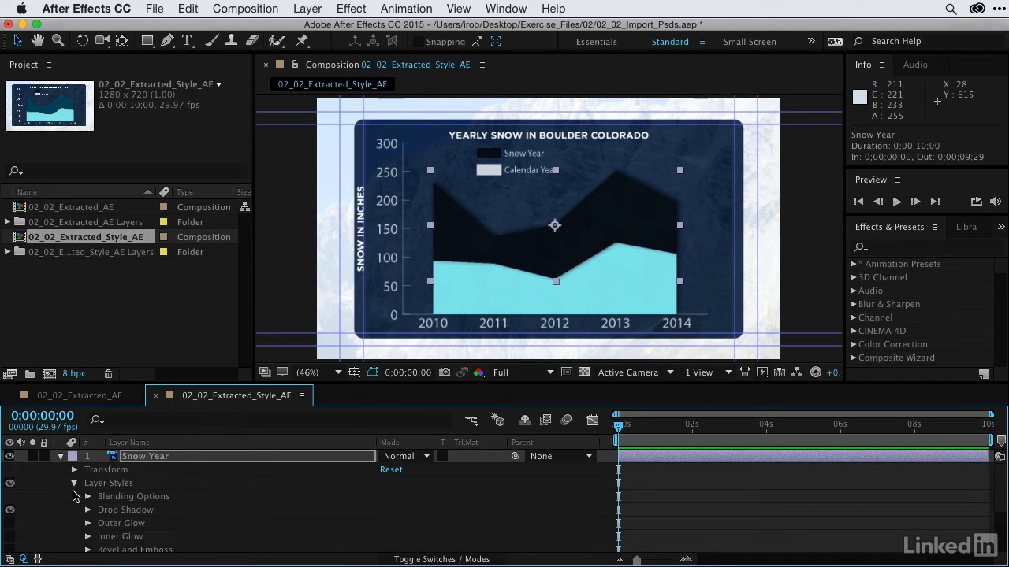
pyautogui.click(60, 457)
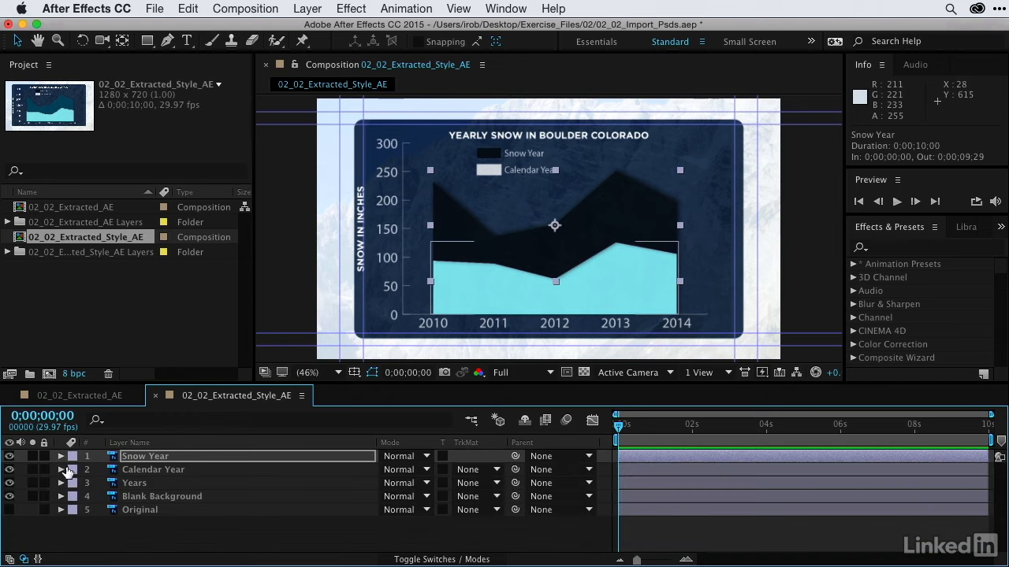
# - Turn off the Color Overlay in the Calendar Year layer's layer styles and collapse the layer
pyautogui.click(60, 470)
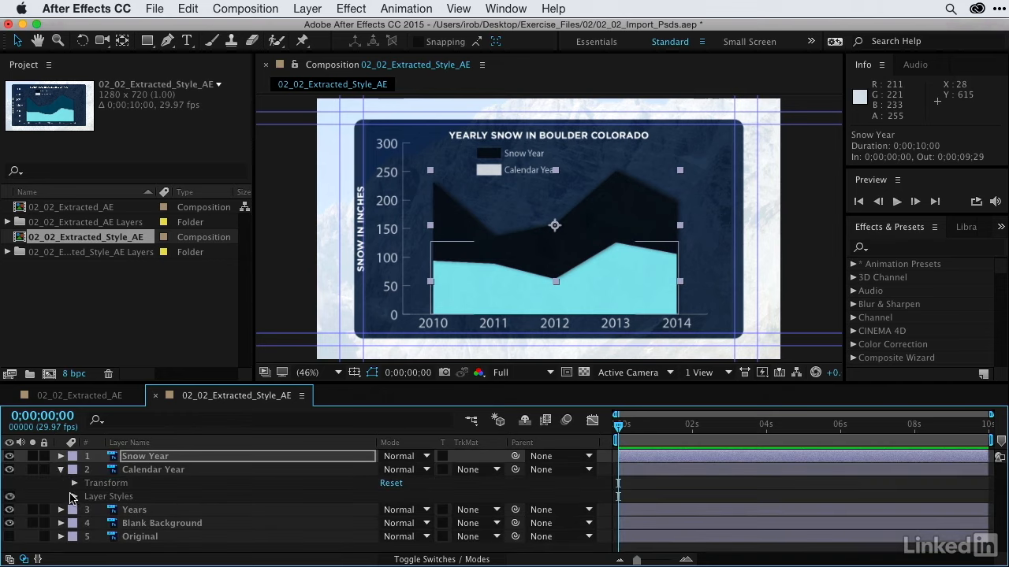
pyautogui.click(72, 496)
pyautogui.scroll(-3, 166, 504)
pyautogui.scroll(-3, 165, 504)
pyautogui.click(11, 505)
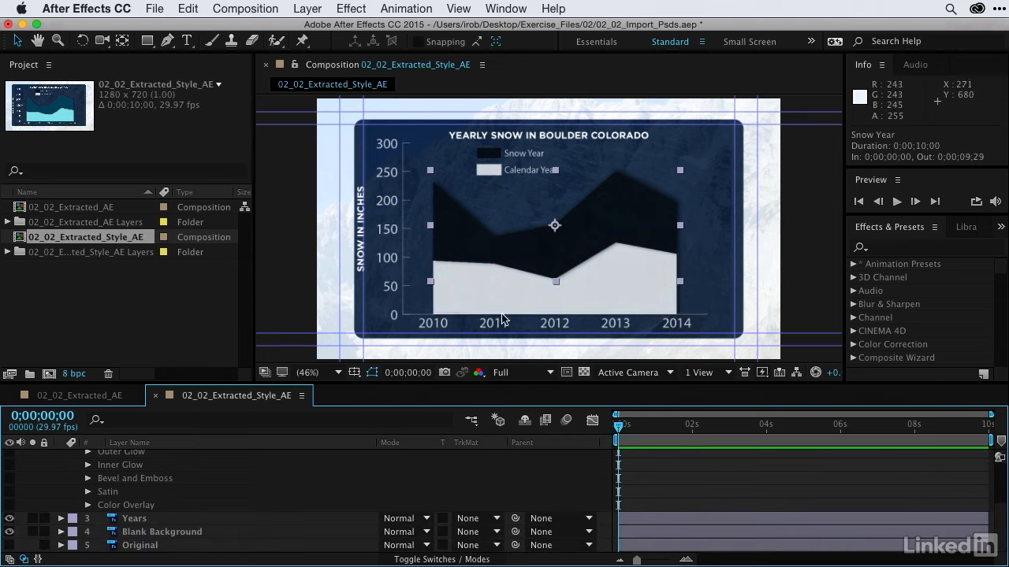
pyautogui.click(221, 495)
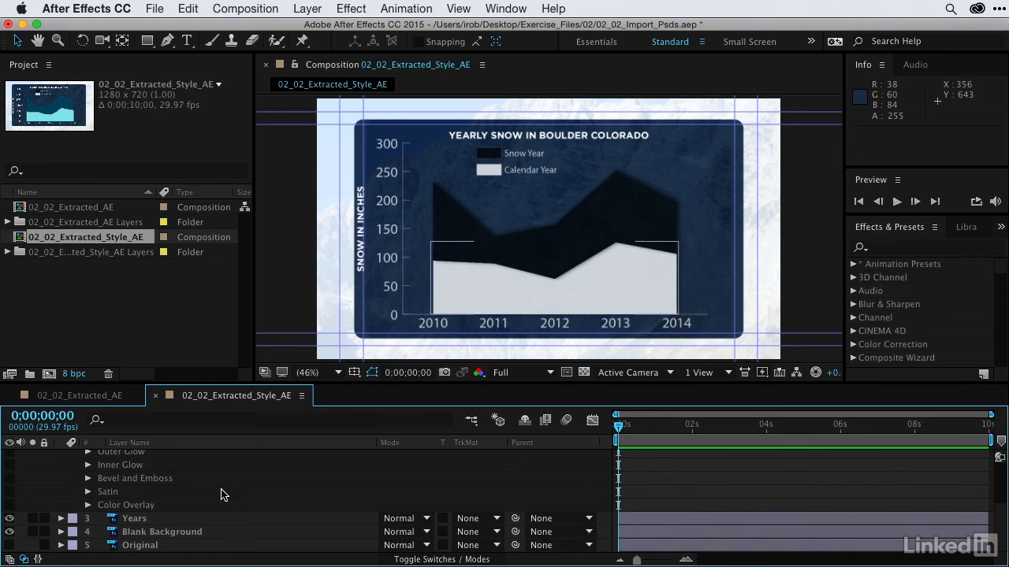
pyautogui.scroll(6, 221, 495)
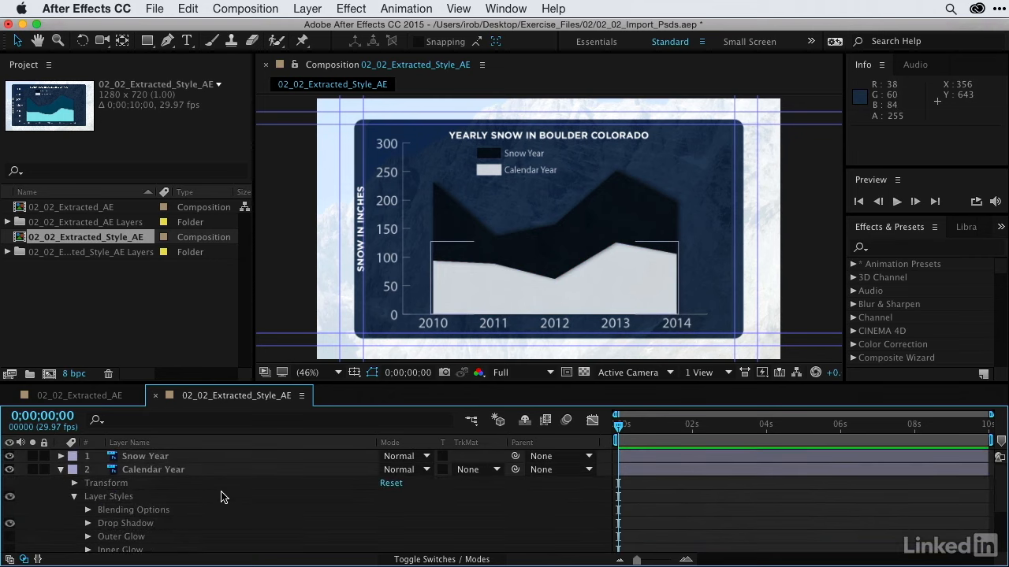
pyautogui.click(60, 470)
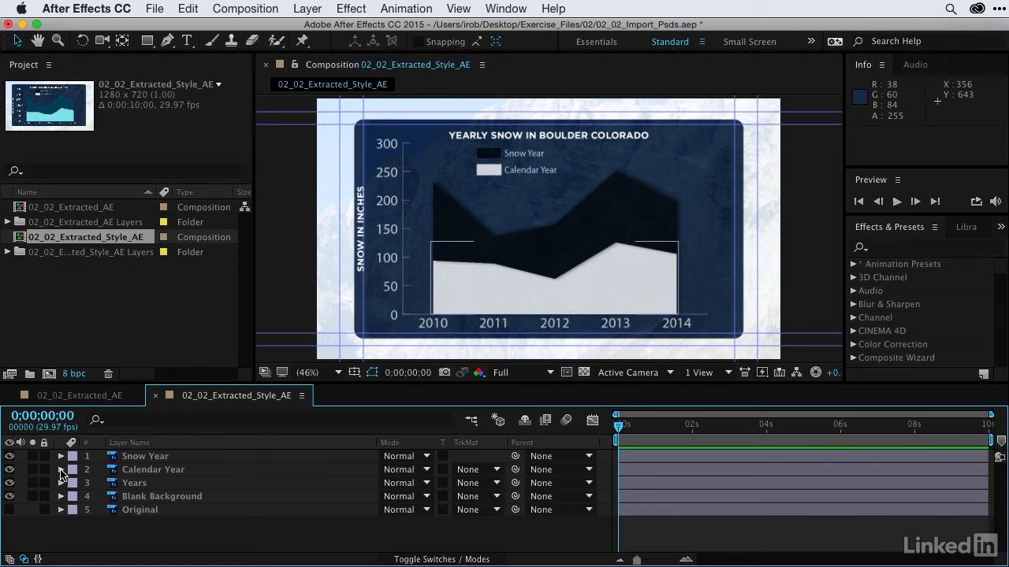
# - Select the Years layer and look up the Convert to Editable Text command without applying it
pyautogui.click(124, 484)
pyautogui.click(324, 8)
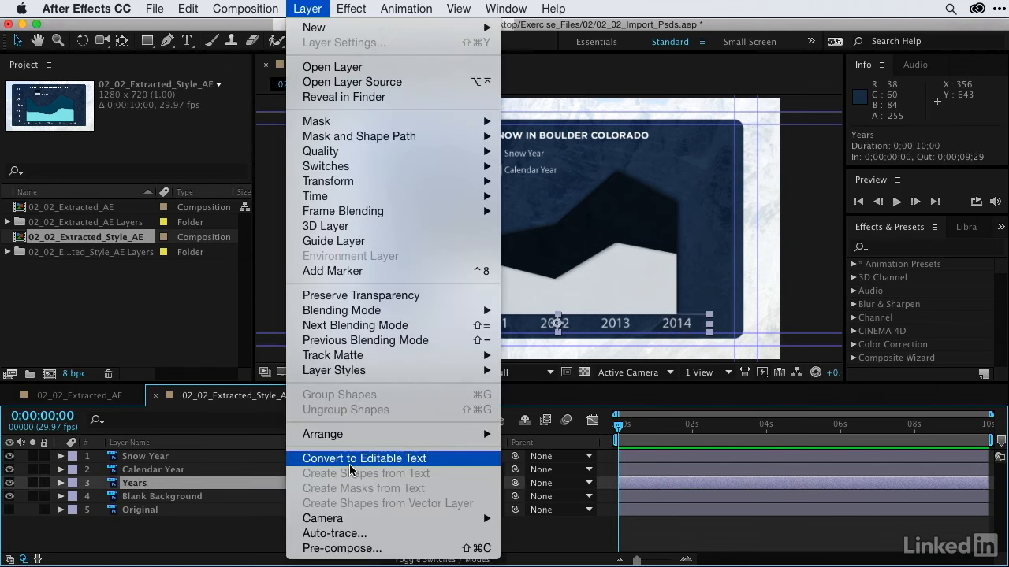
pyautogui.click(284, 5)
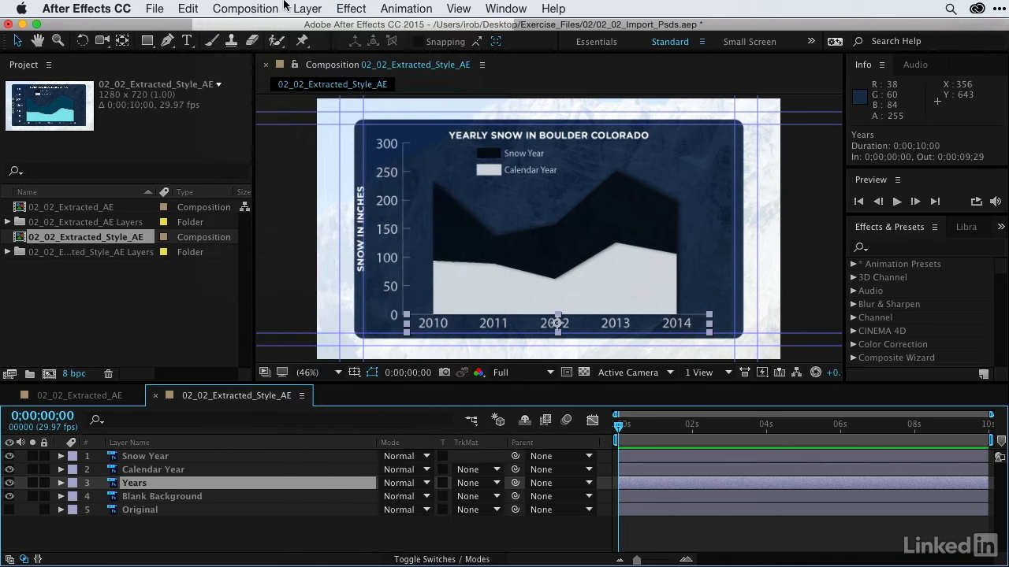